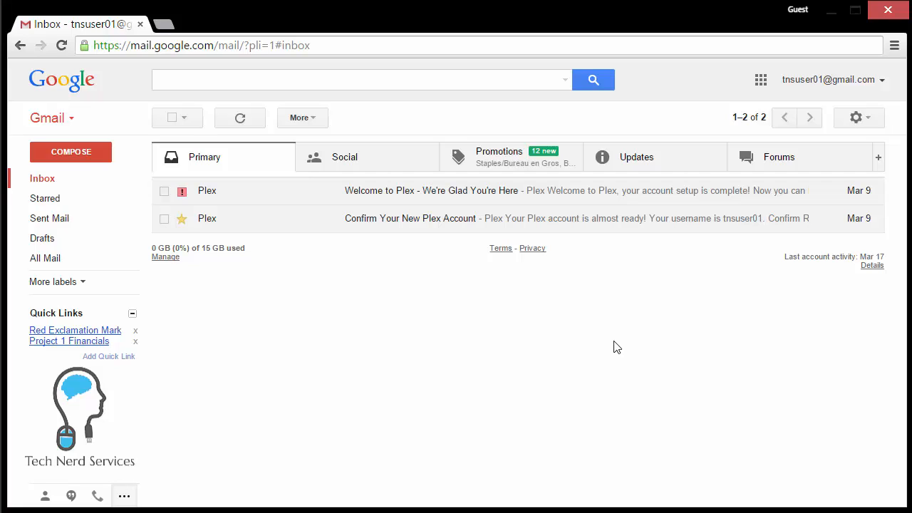
# Start a new message addressed to the test recipient's e-mail address.
pyautogui.click(75, 153)
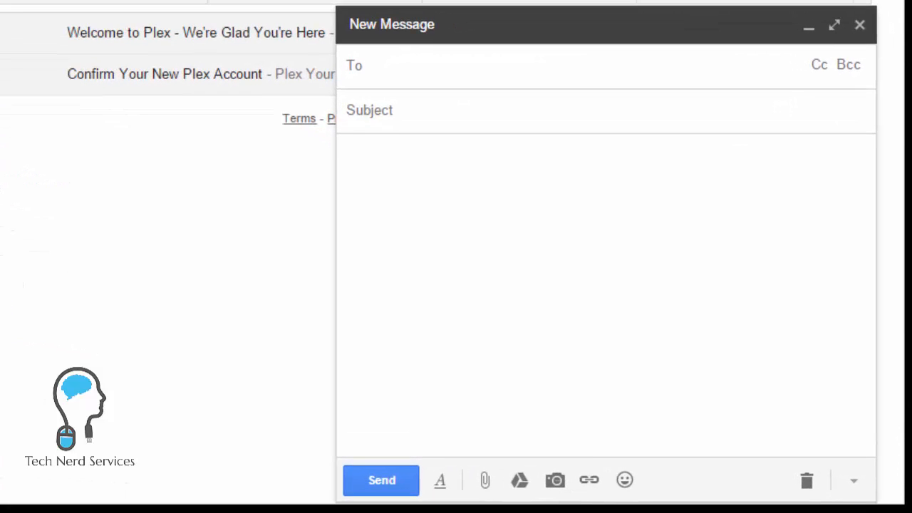
pyautogui.click(432, 75)
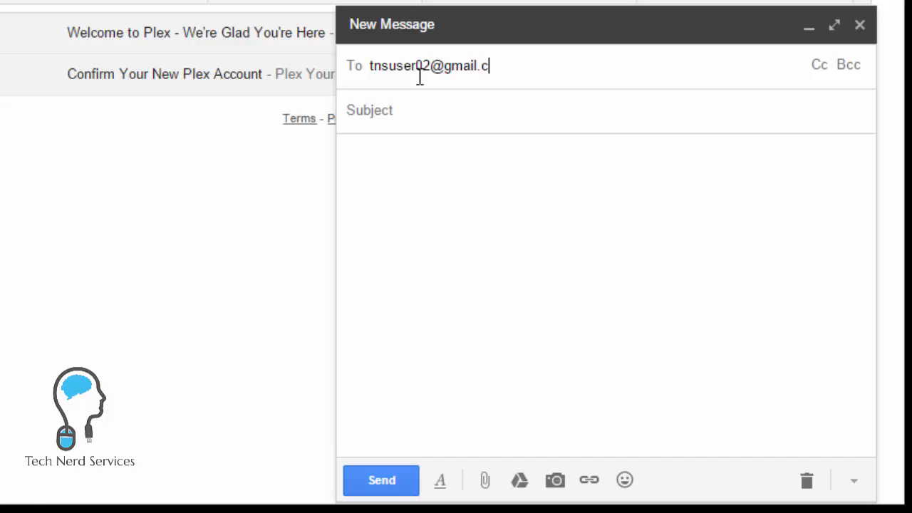
pyautogui.press('Return')
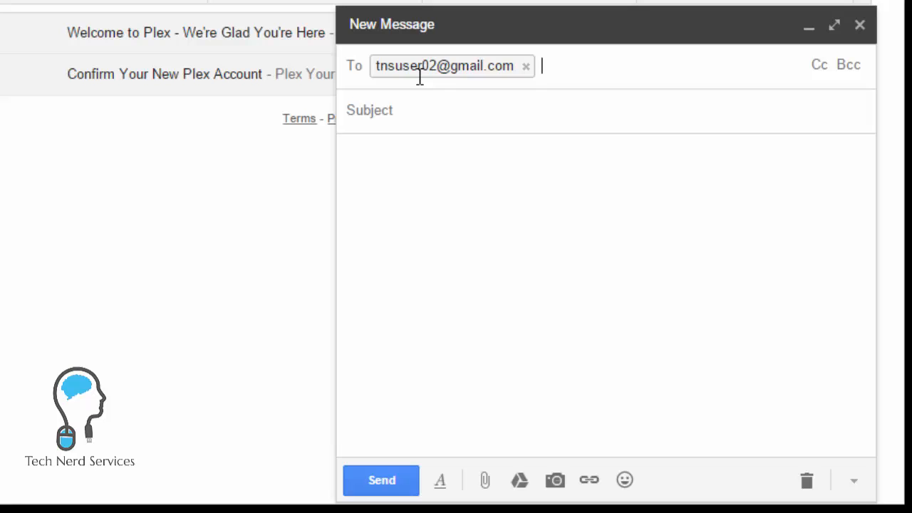
# Enter subject 'important attachment' and body 'Check the attachment I have attached. It is very important.', then send.
pyautogui.click(394, 109)
pyautogui.write('impor')
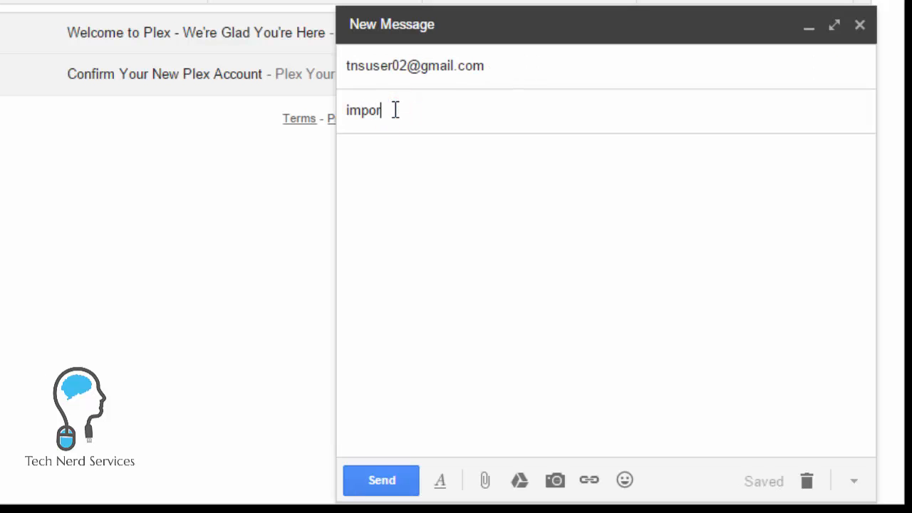
pyautogui.write('tant attachment')
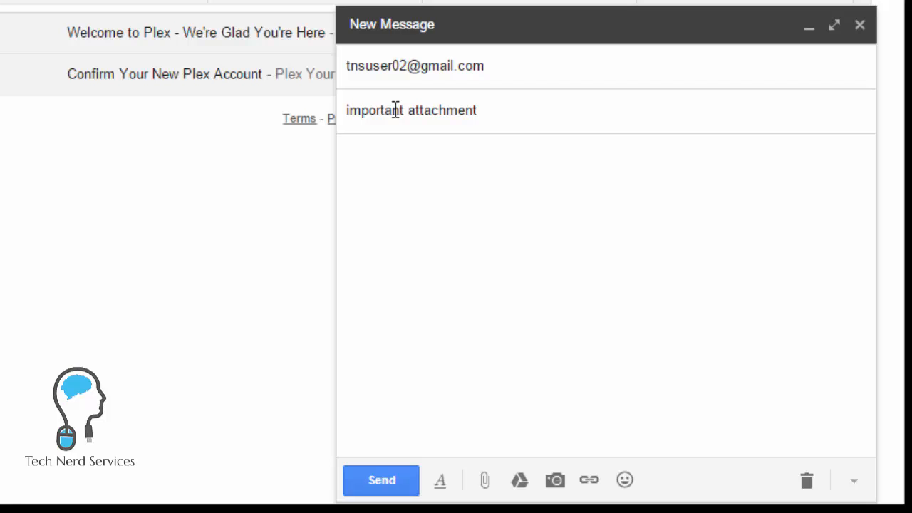
pyautogui.click(373, 164)
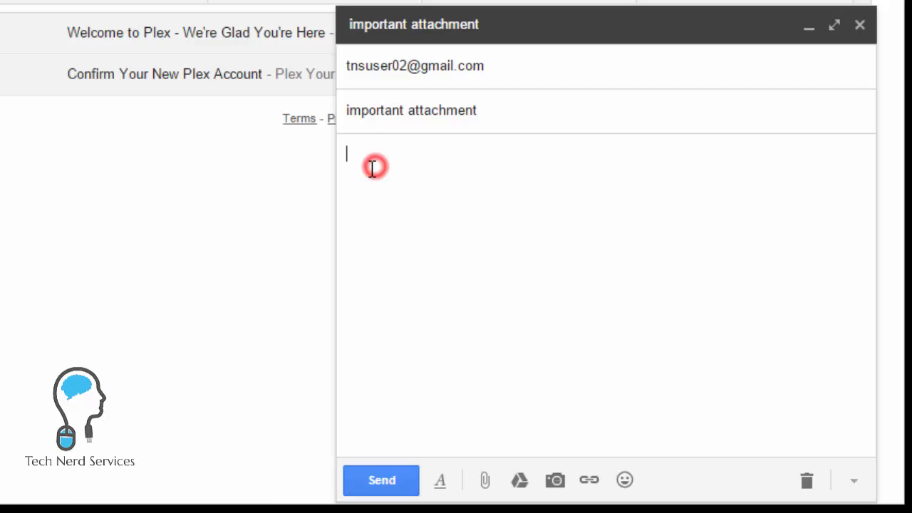
pyautogui.write('Check the attachm')
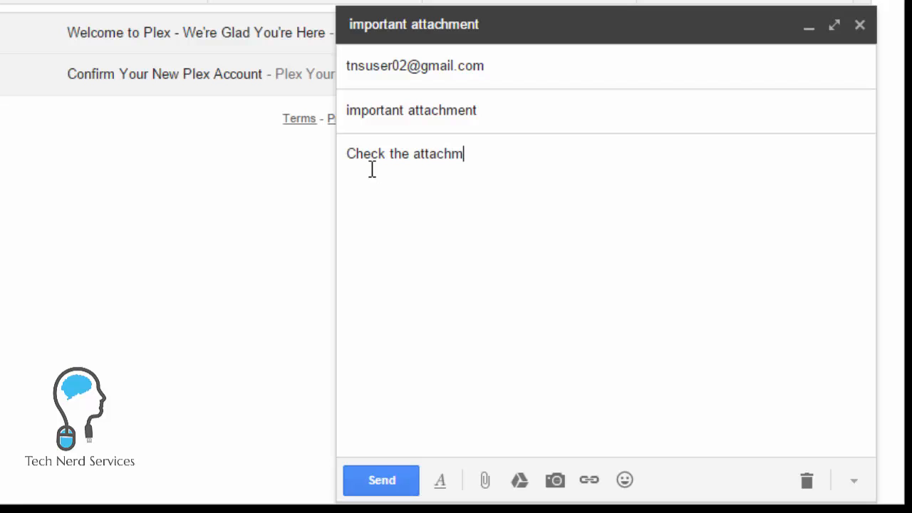
pyautogui.write('ent I have attached.')
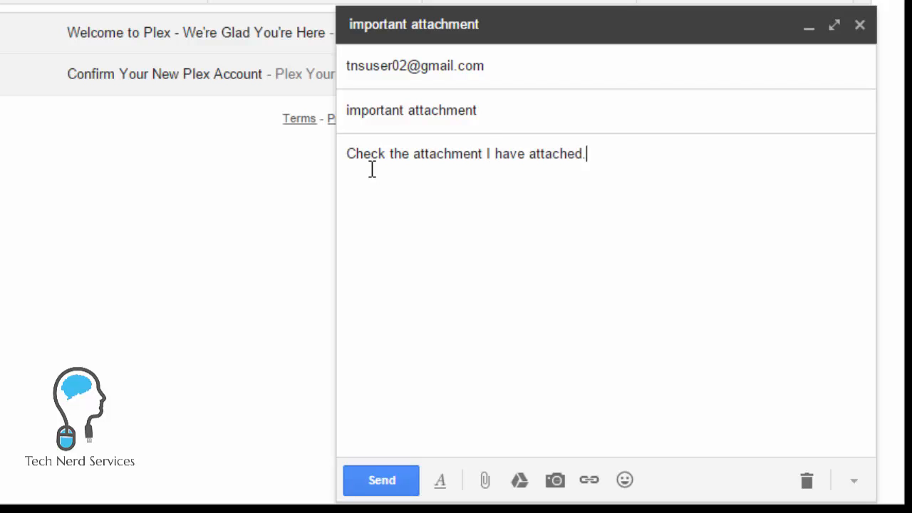
pyautogui.write(' It is very important.')
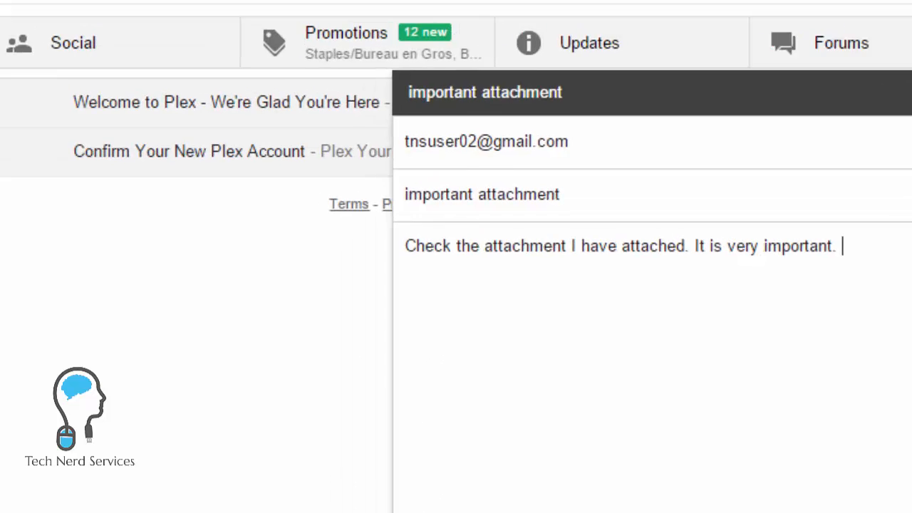
pyautogui.click(378, 481)
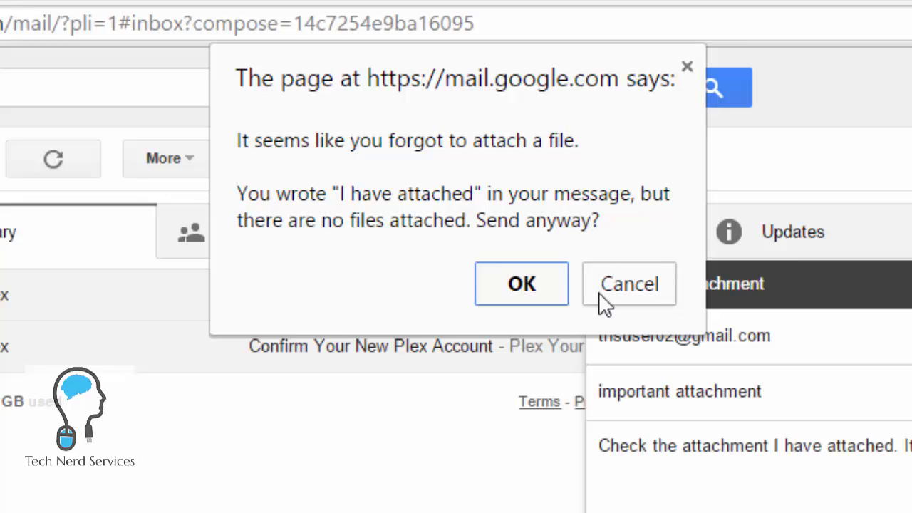
# Cancel the forgotten-attachment warning, delete 'I have attached' from the body, and send again.
pyautogui.click(696, 459)
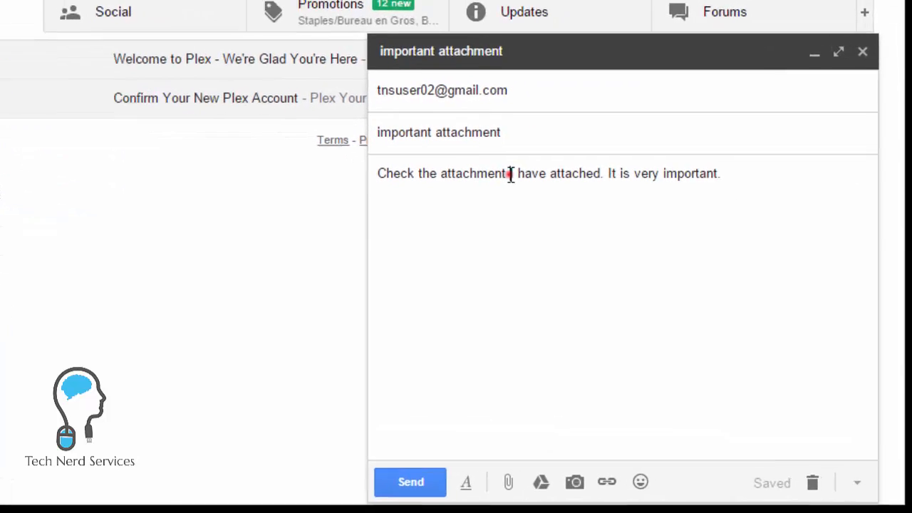
pyautogui.moveTo(625, 271); pyautogui.dragTo(678, 272)
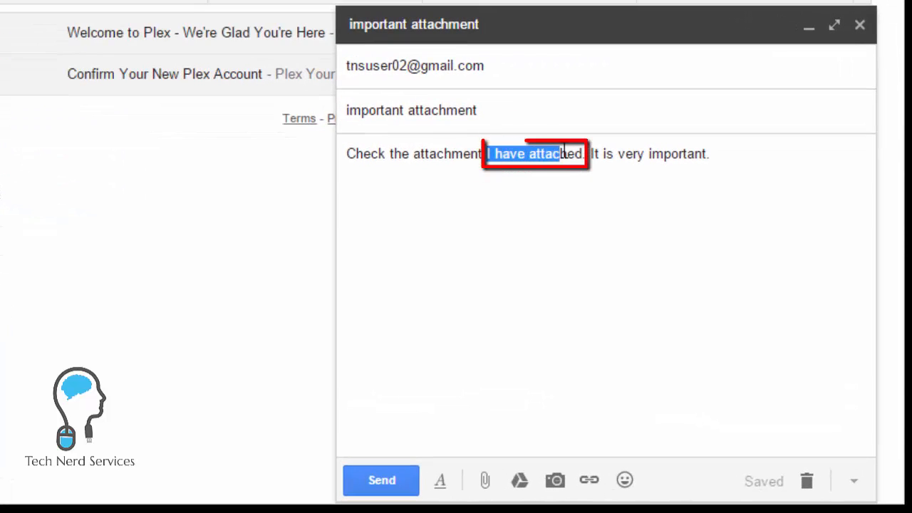
pyautogui.moveTo(565, 151); pyautogui.dragTo(583, 152)
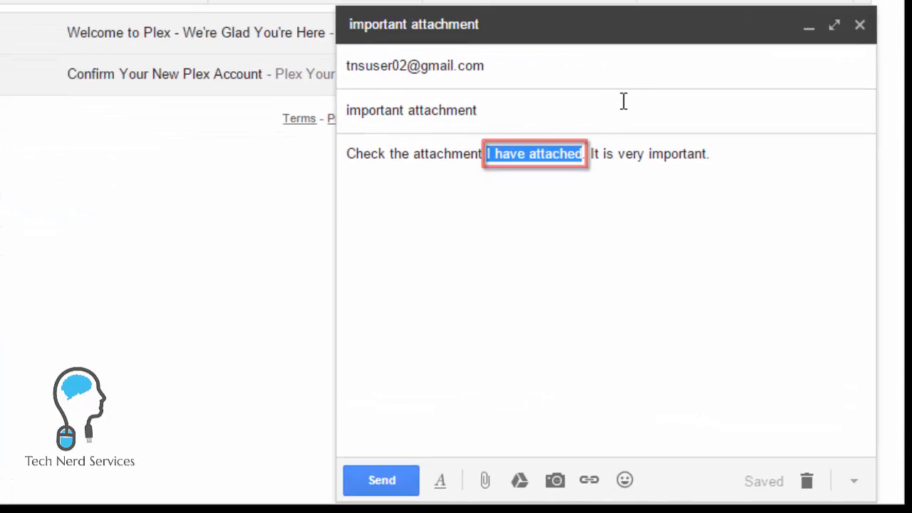
pyautogui.press('BackSpace')
pyautogui.press('BackSpace')
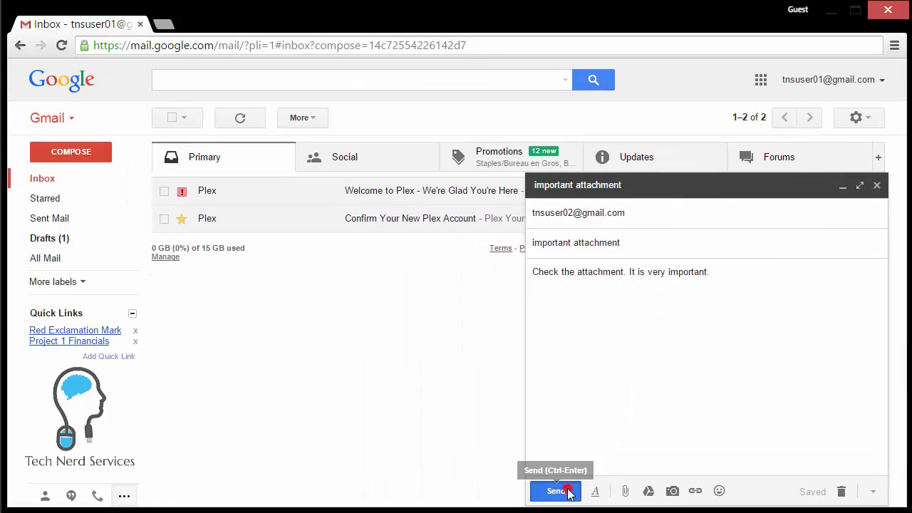
pyautogui.click(499, 488)
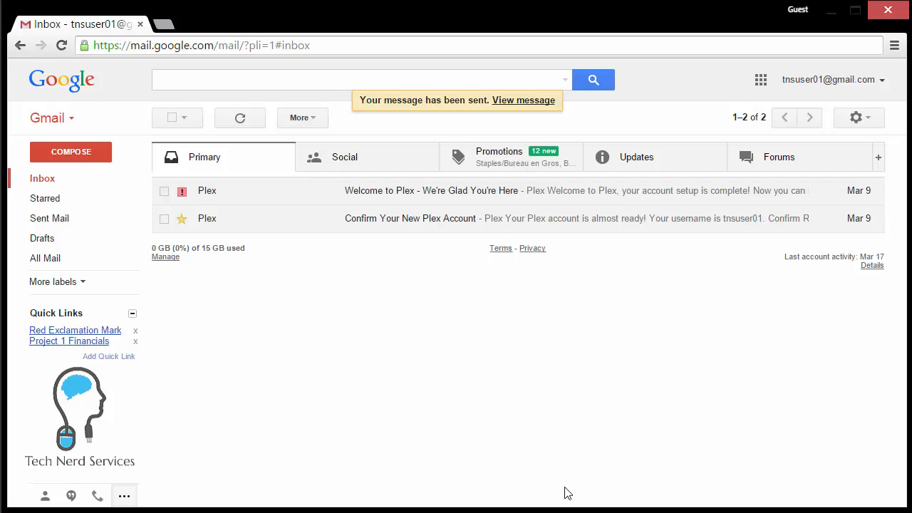
# Enable the Undo Send lab in Settings > Labs and save the changes.
pyautogui.click(860, 121)
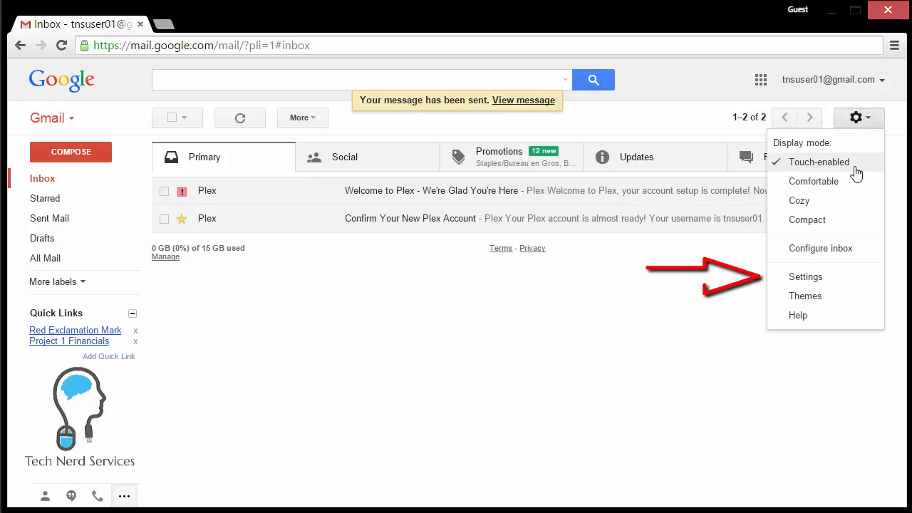
pyautogui.click(837, 279)
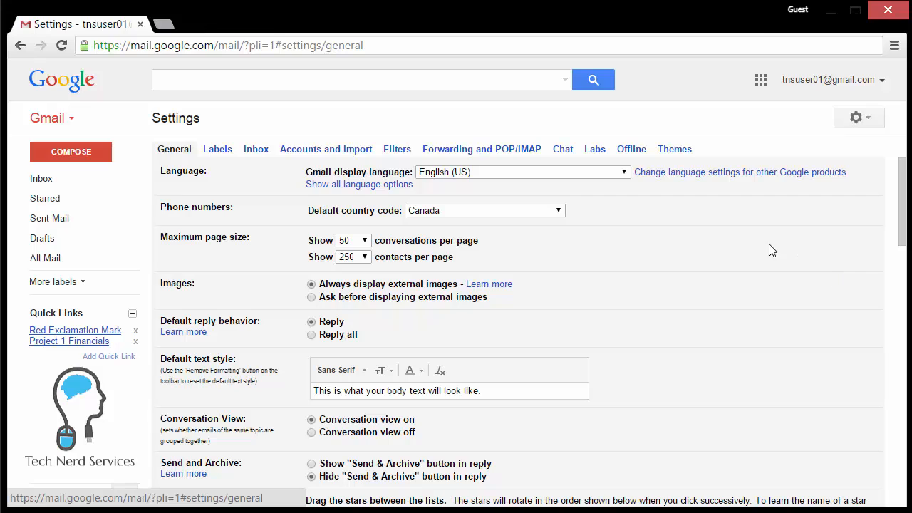
pyautogui.click(599, 151)
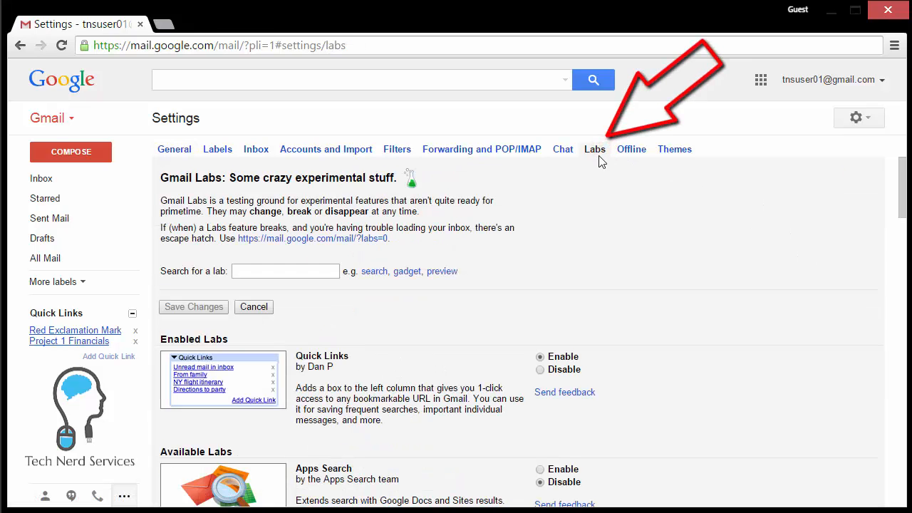
pyautogui.scroll(-5, 670, 275)
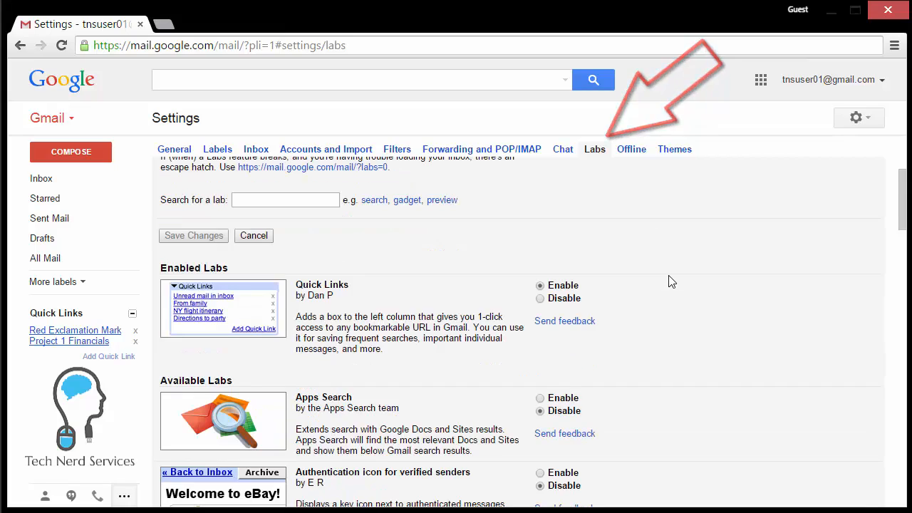
pyautogui.scroll(-10, 670, 277)
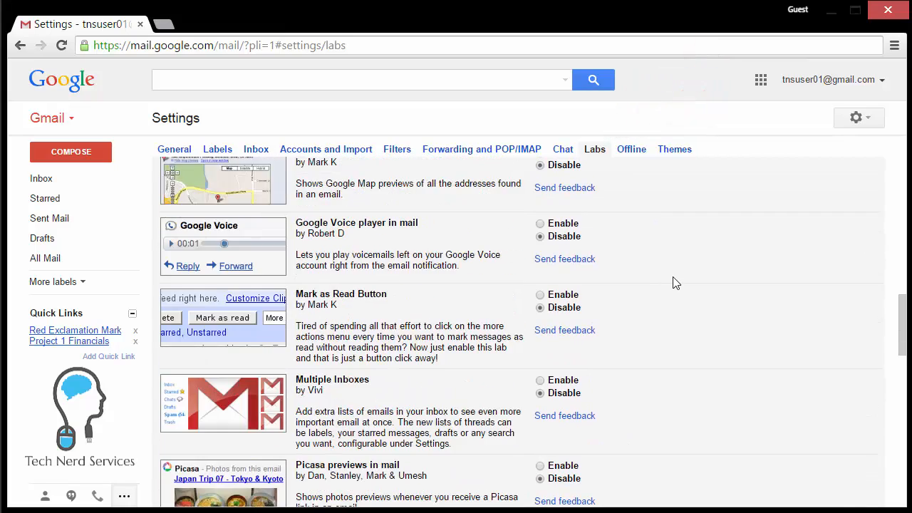
pyautogui.scroll(-4, 676, 285)
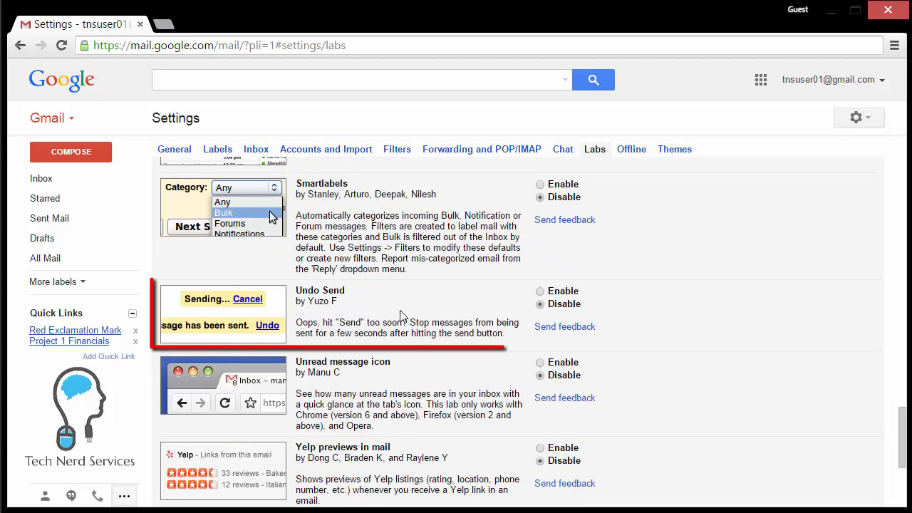
pyautogui.moveTo(347, 292); pyautogui.dragTo(296, 291)
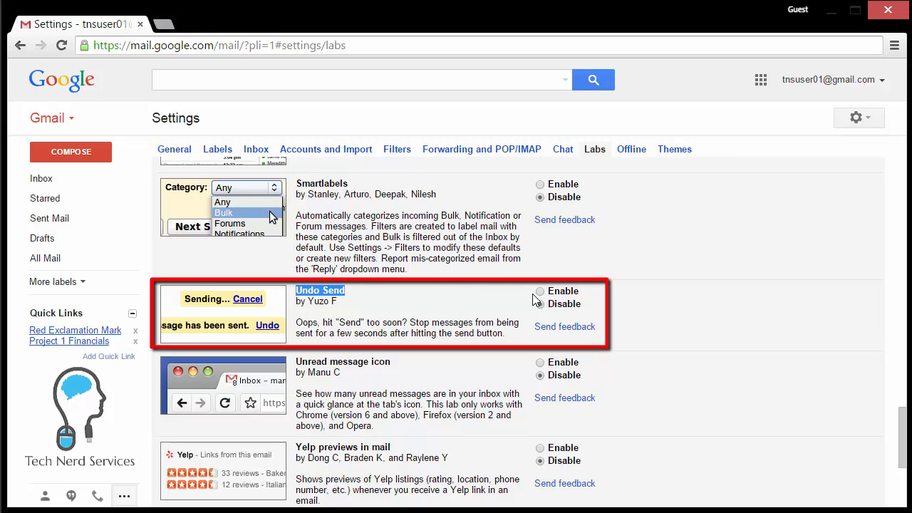
pyautogui.click(539, 292)
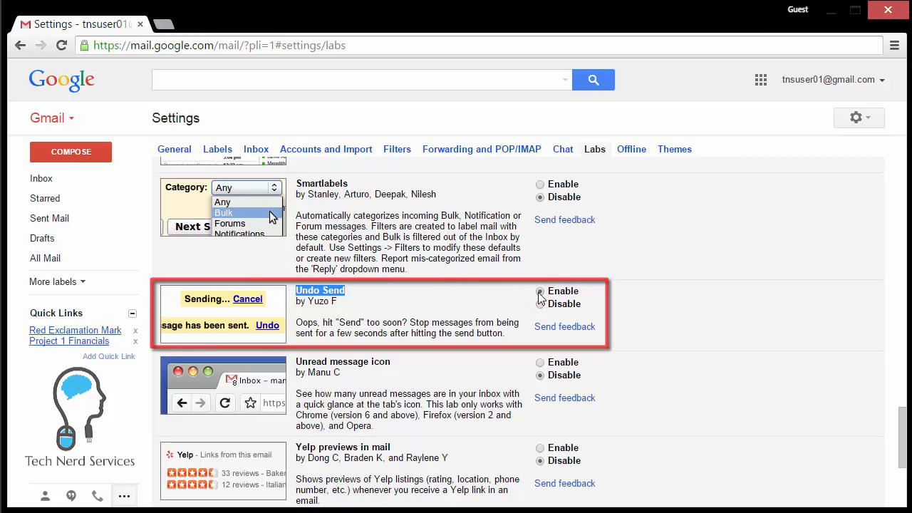
pyautogui.scroll(-3, 539, 299)
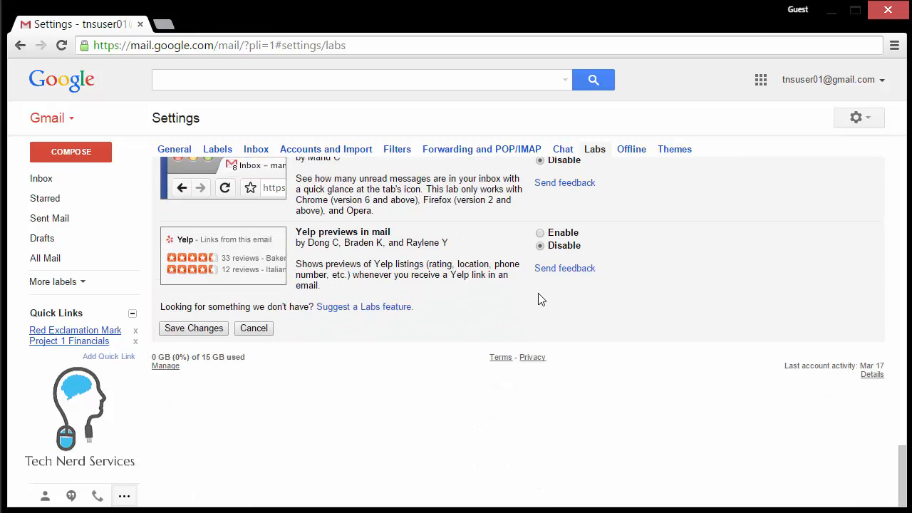
pyautogui.click(212, 329)
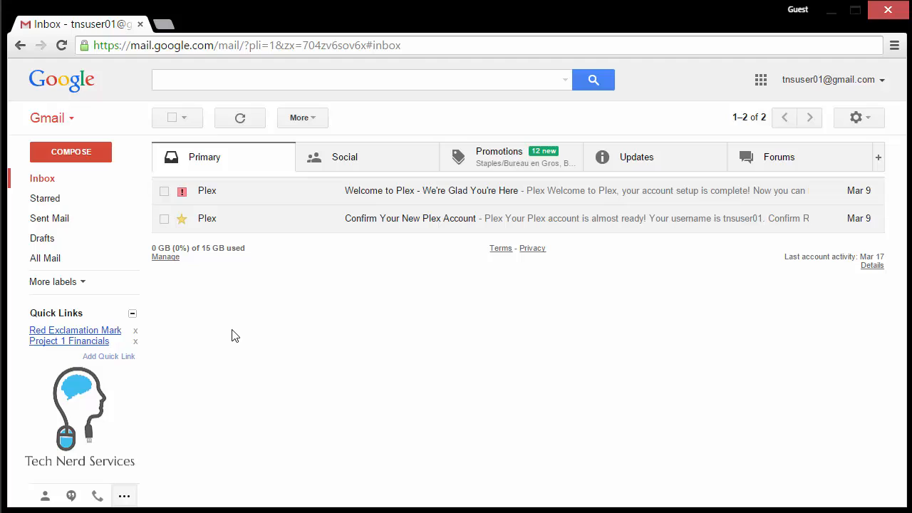
# Write a new message to the test contact with subject 'test' and body 'this is a message'.
pyautogui.click(105, 158)
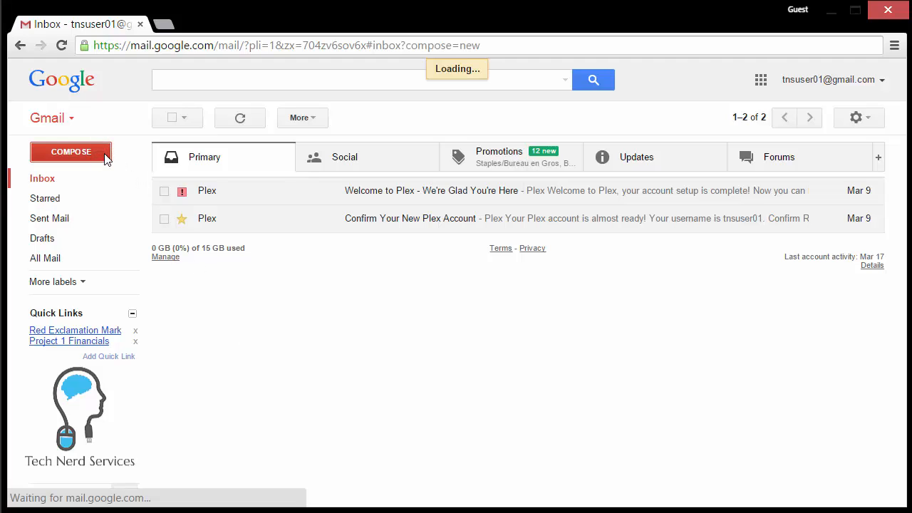
pyautogui.write('tnsu')
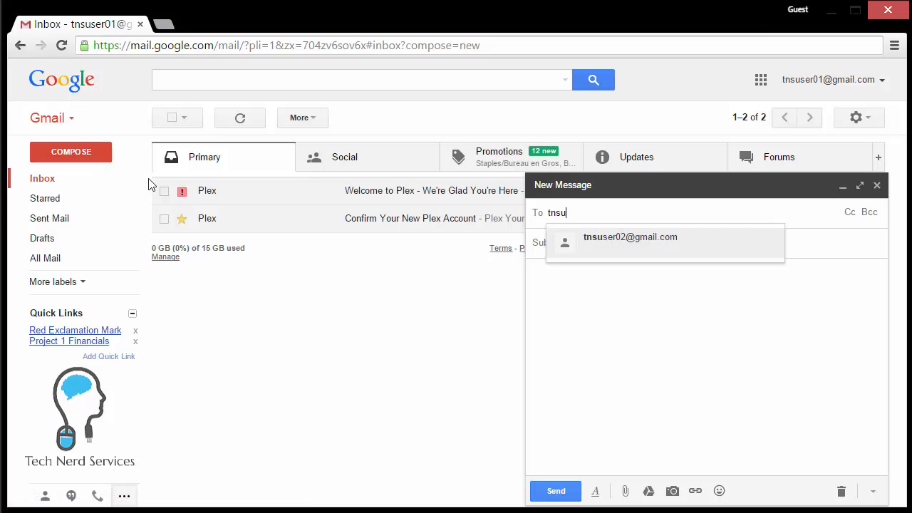
pyautogui.click(589, 238)
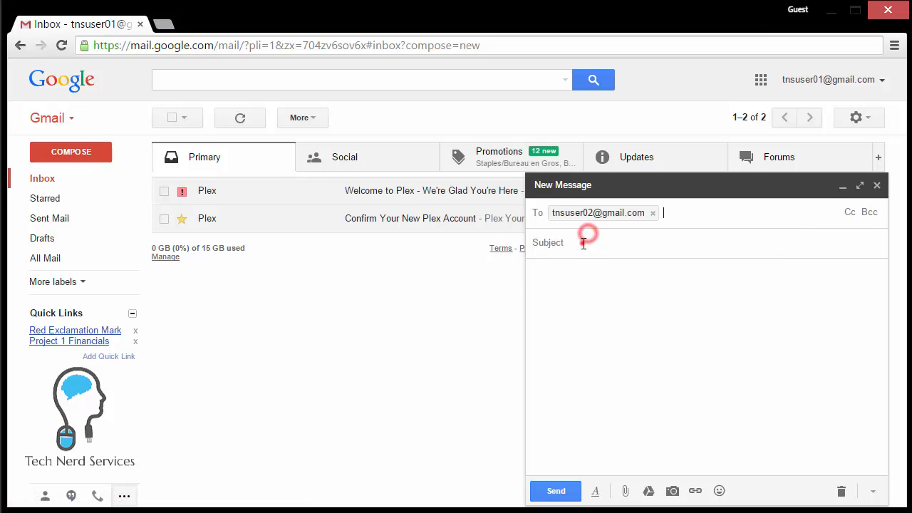
pyautogui.click(582, 243)
pyautogui.write('test')
pyautogui.click(567, 295)
pyautogui.write('this is a message')
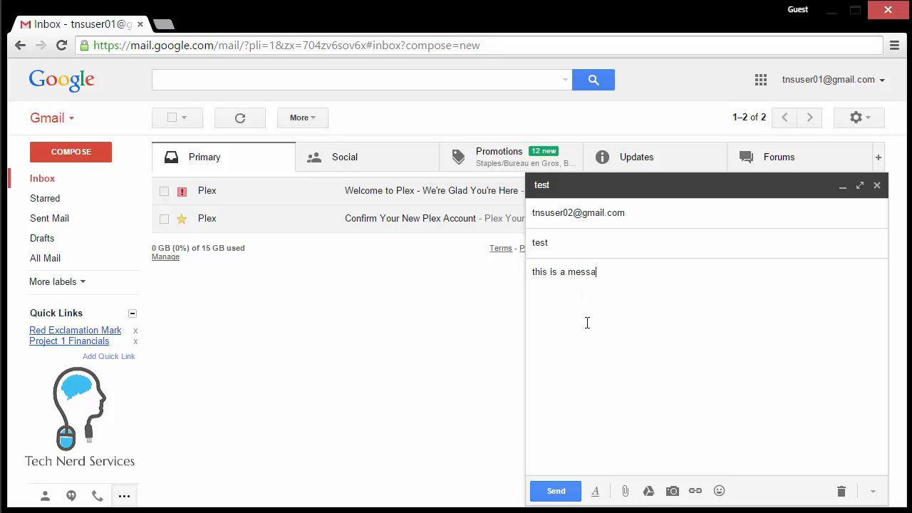
# Send the message, undo the send, then send it again.
pyautogui.click(555, 489)
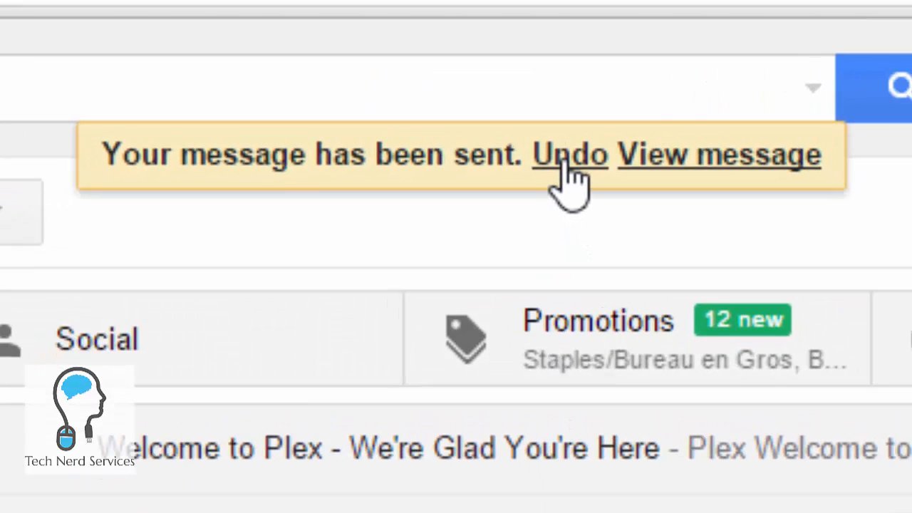
pyautogui.click(574, 171)
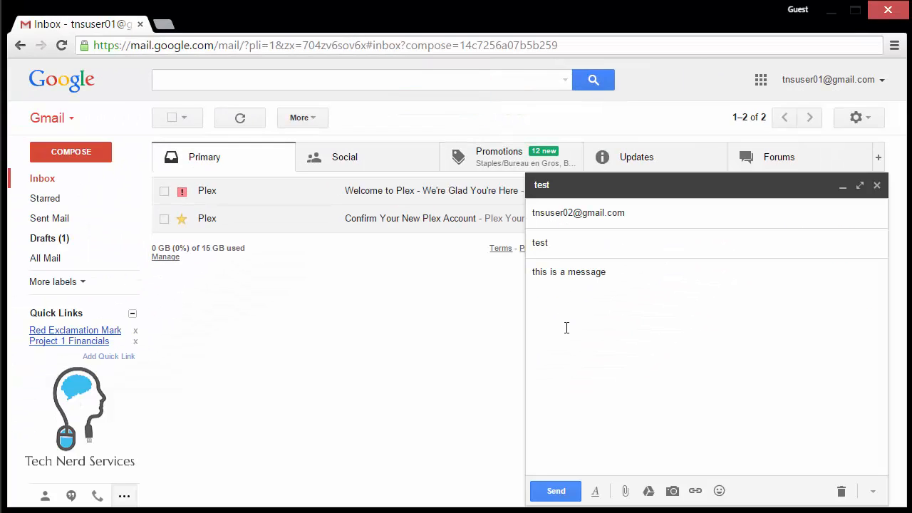
pyautogui.click(557, 490)
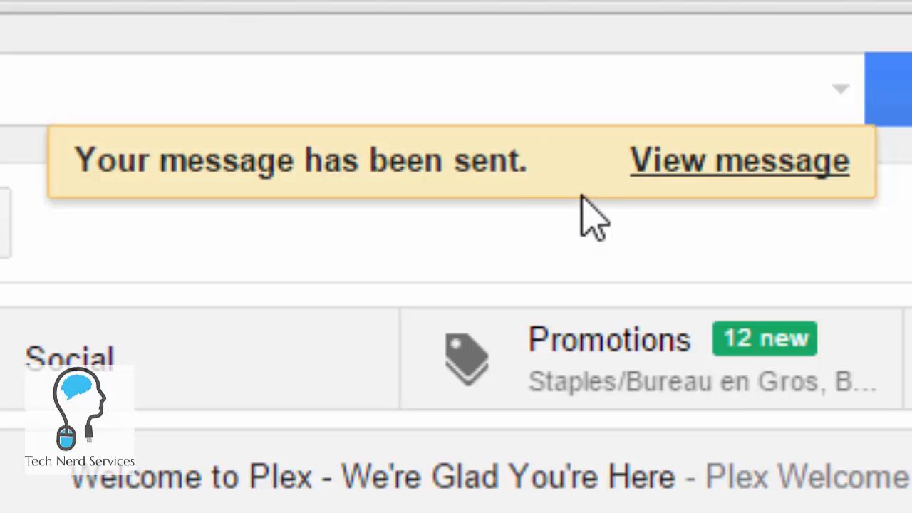
pyautogui.click(581, 170)
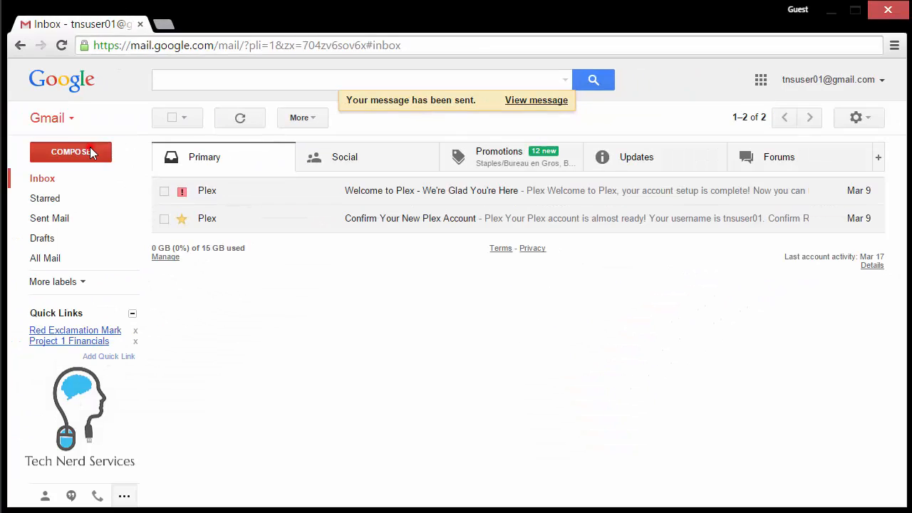
# Write another message to the test contact with subject 'test' and body 'this is another email'.
pyautogui.click(91, 146)
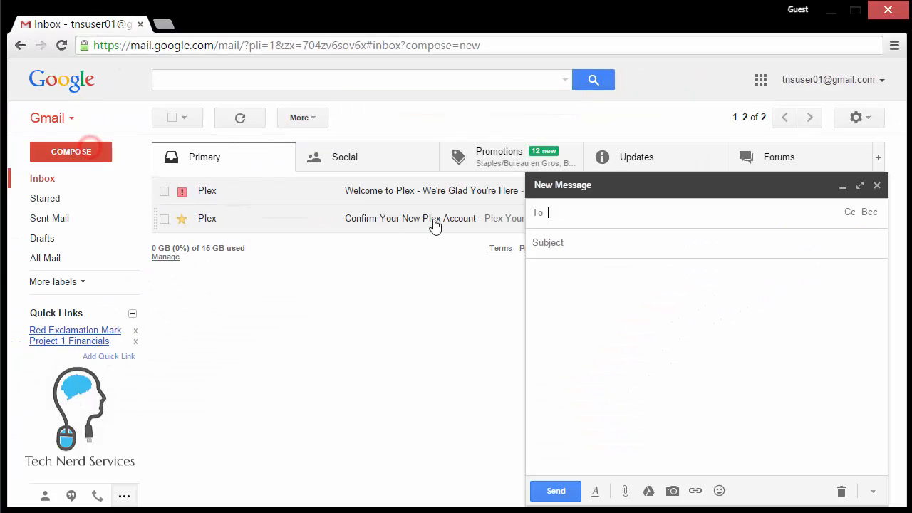
pyautogui.write('tns')
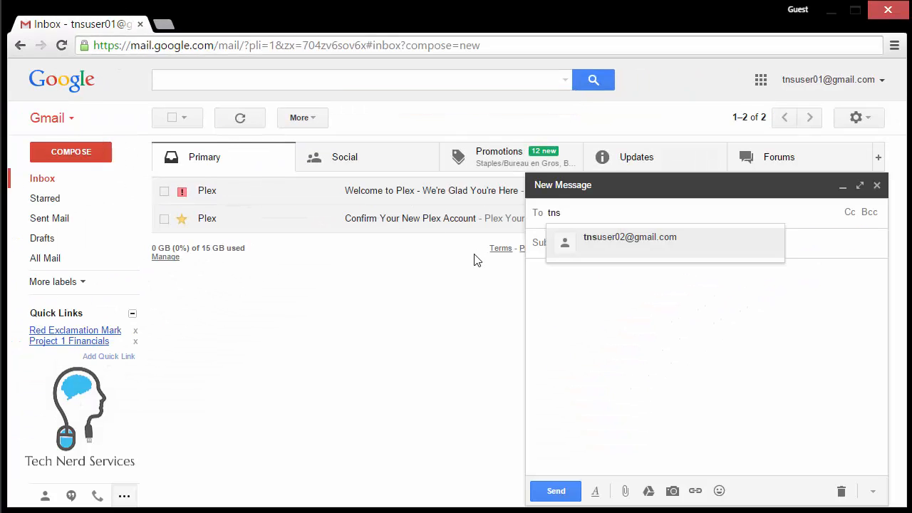
pyautogui.click(600, 246)
pyautogui.click(598, 244)
pyautogui.write('test')
pyautogui.click(582, 279)
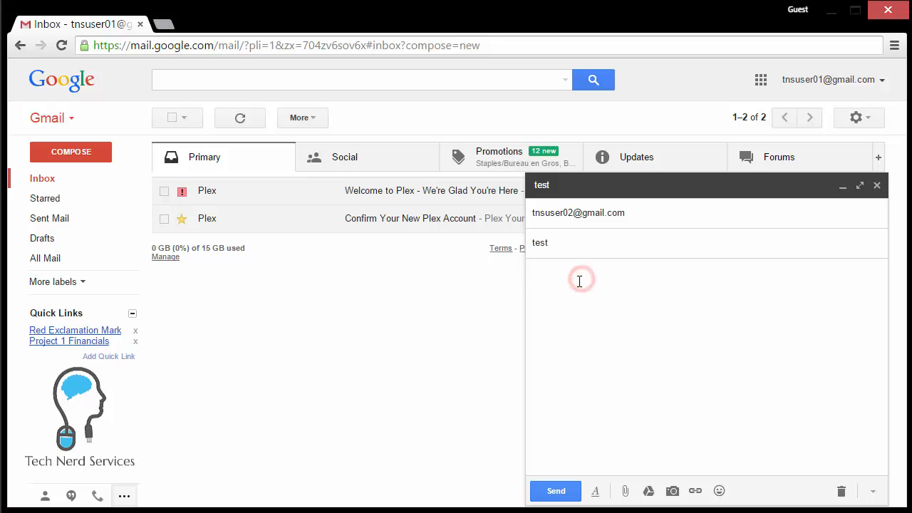
pyautogui.write('this is another email')
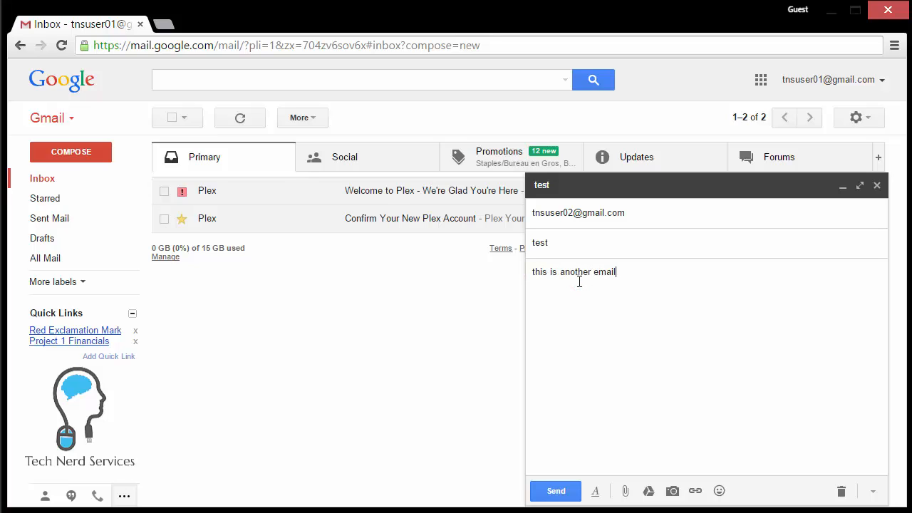
# Send it and view the sent 'test' conversation showing both messages.
pyautogui.click(552, 491)
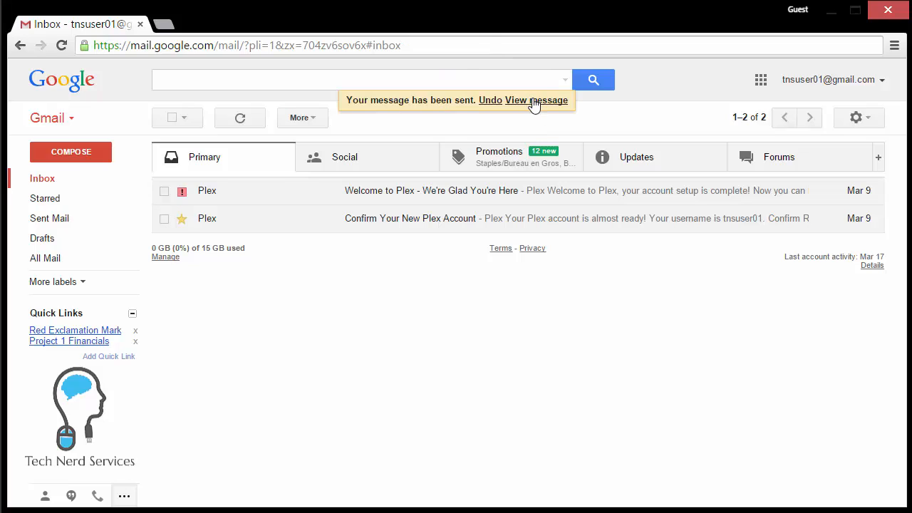
pyautogui.click(535, 100)
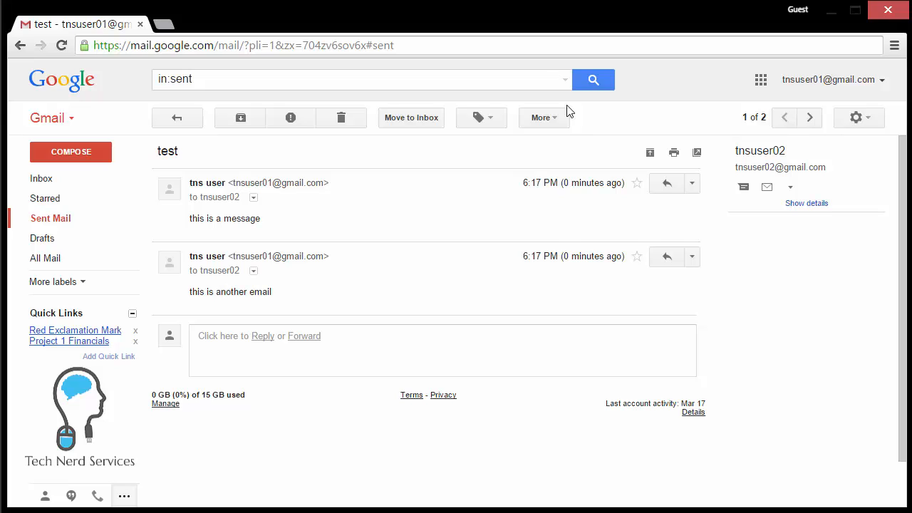
pyautogui.click(872, 117)
# In General settings, keep the Undo Send cancellation period at 10 seconds.
pyautogui.click(835, 276)
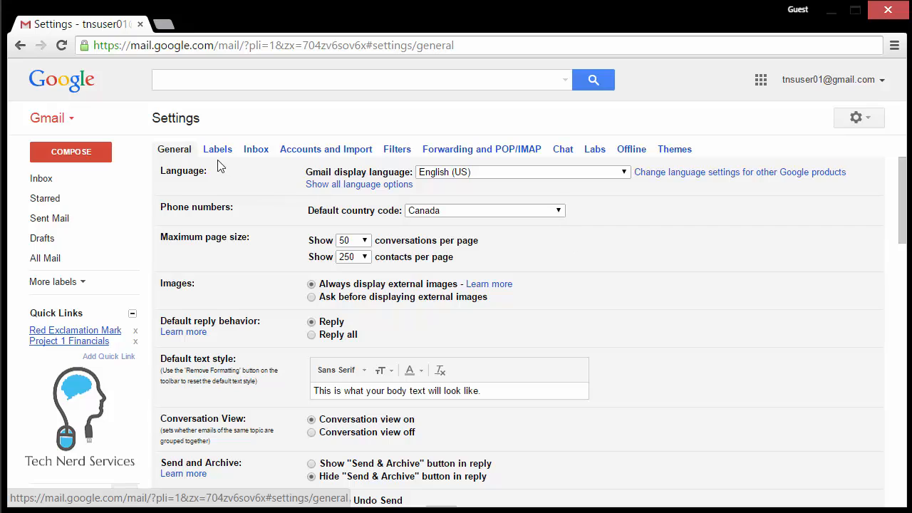
pyautogui.scroll(-2, 241, 287)
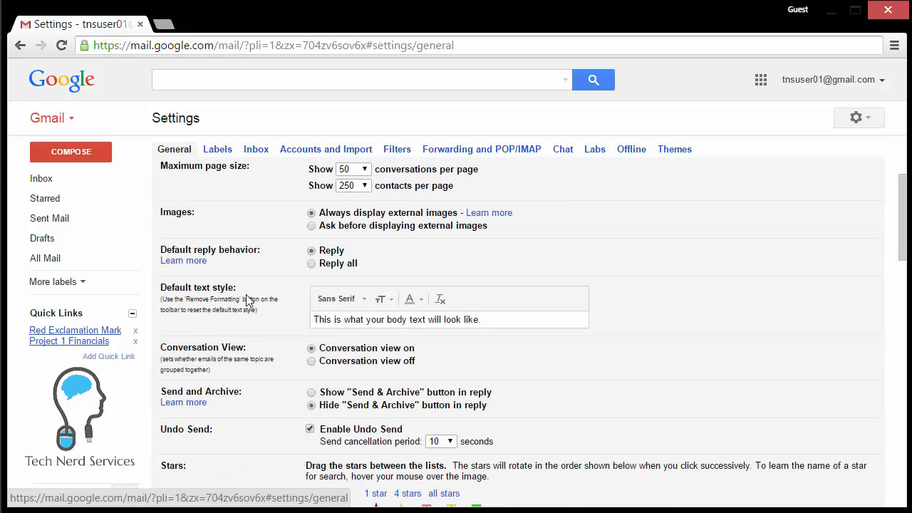
pyautogui.moveTo(203, 358); pyautogui.dragTo(163, 360)
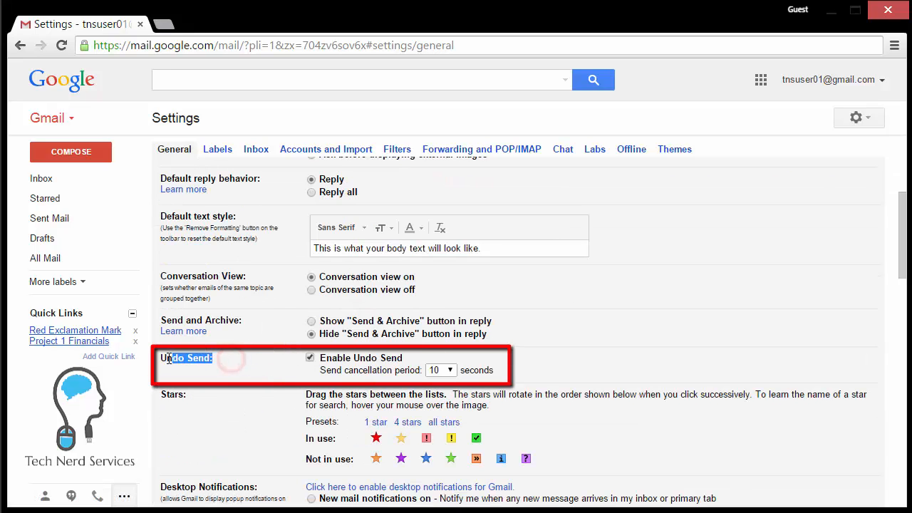
pyautogui.click(250, 358)
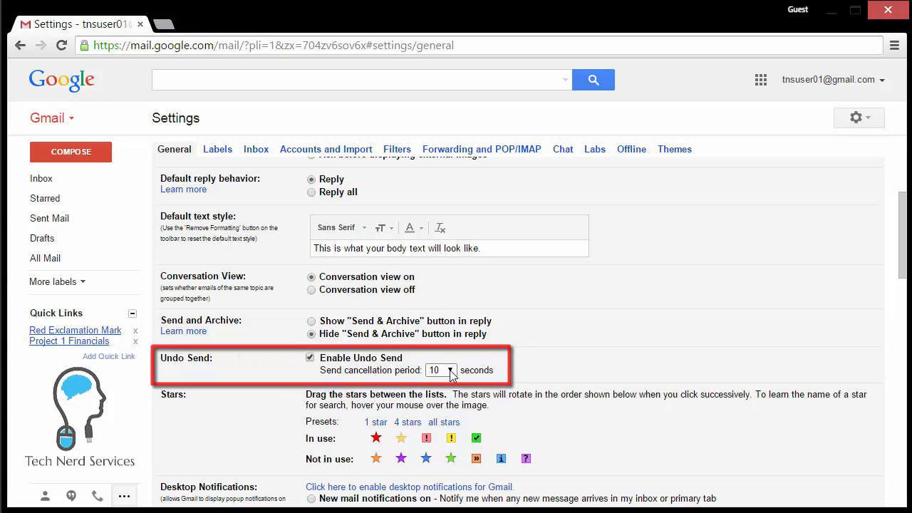
pyautogui.click(445, 371)
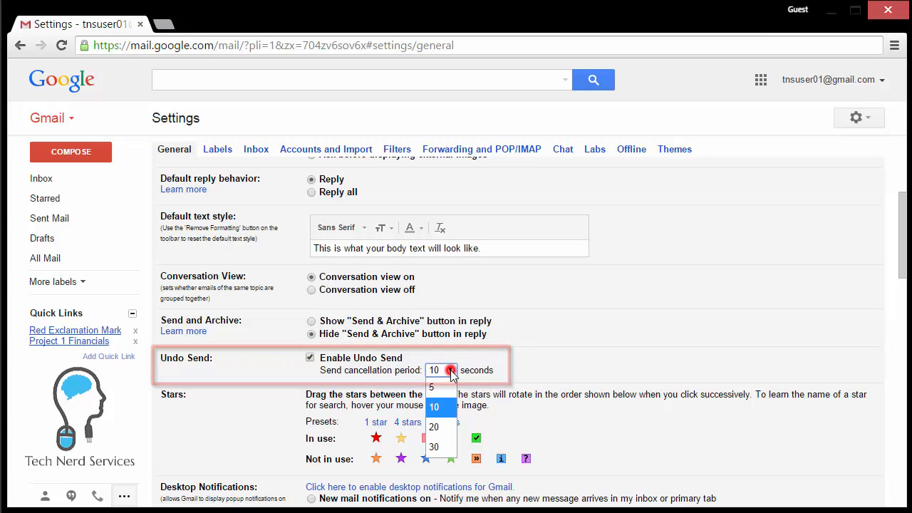
pyautogui.click(456, 414)
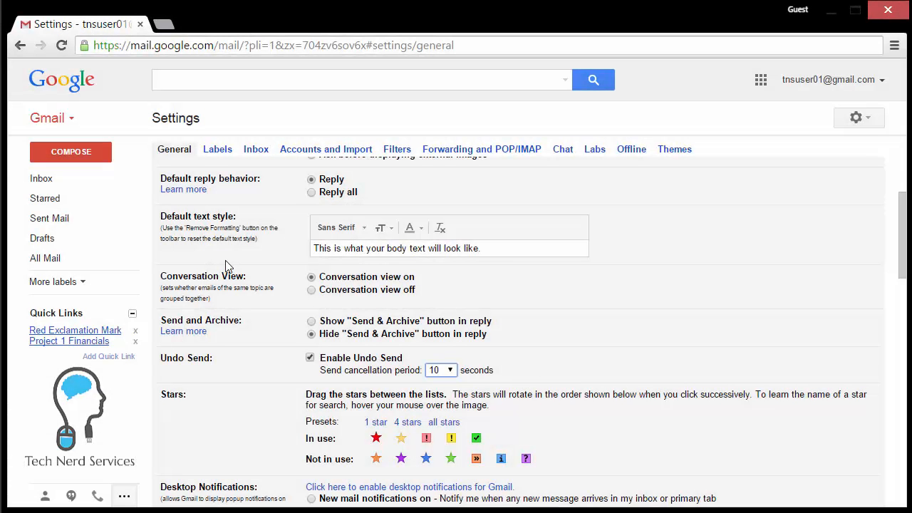
pyautogui.click(77, 153)
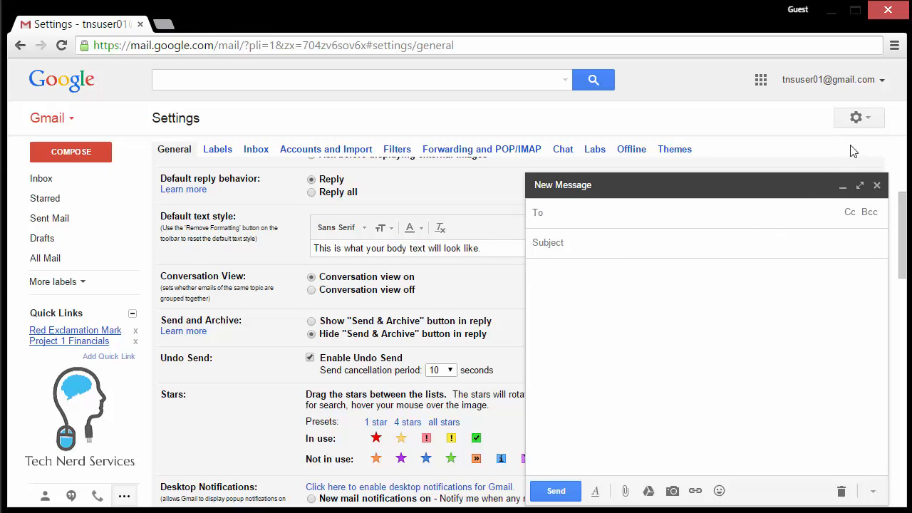
# Close the blank message, enable the Canned Responses lab in Settings > Labs, and save.
pyautogui.click(858, 118)
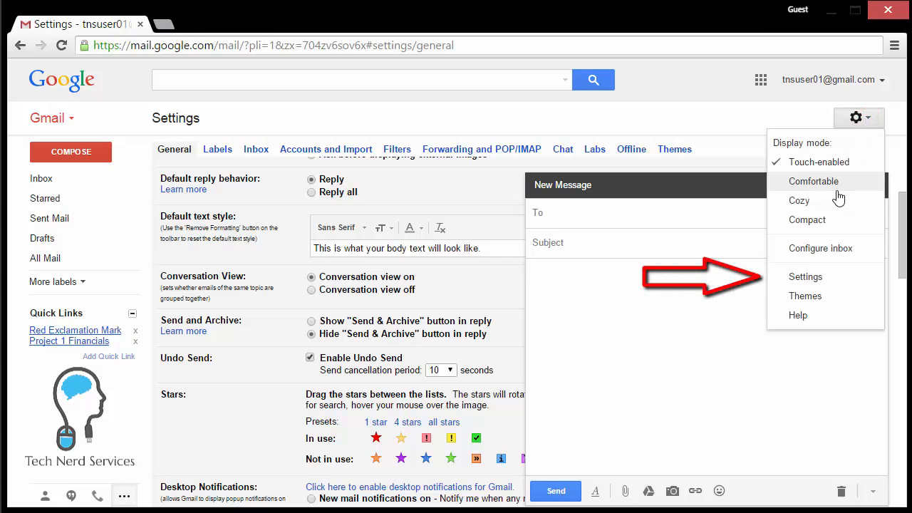
pyautogui.click(826, 277)
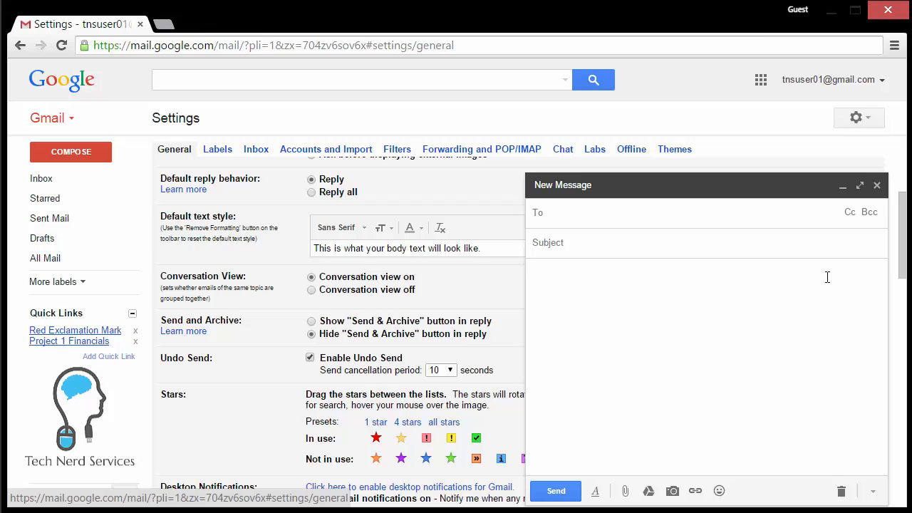
pyautogui.click(876, 186)
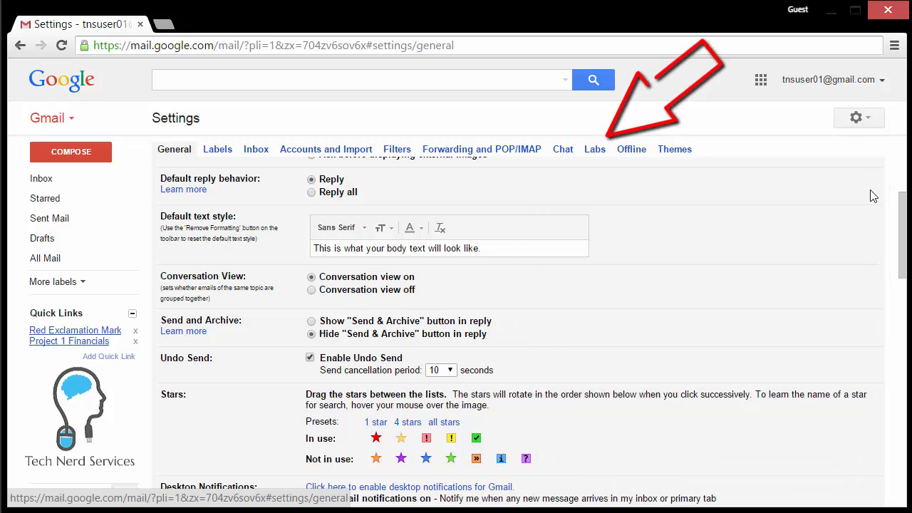
pyautogui.click(601, 150)
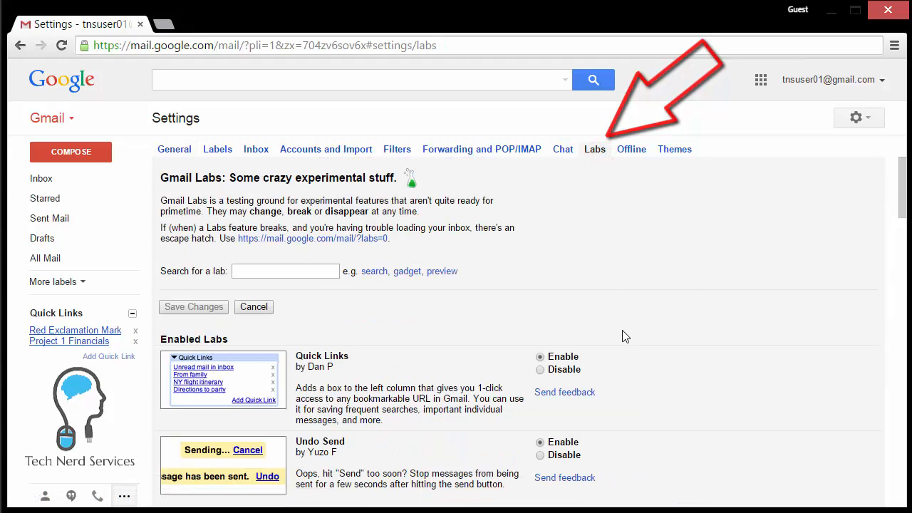
pyautogui.scroll(-1, 666, 458)
pyautogui.scroll(-7, 666, 456)
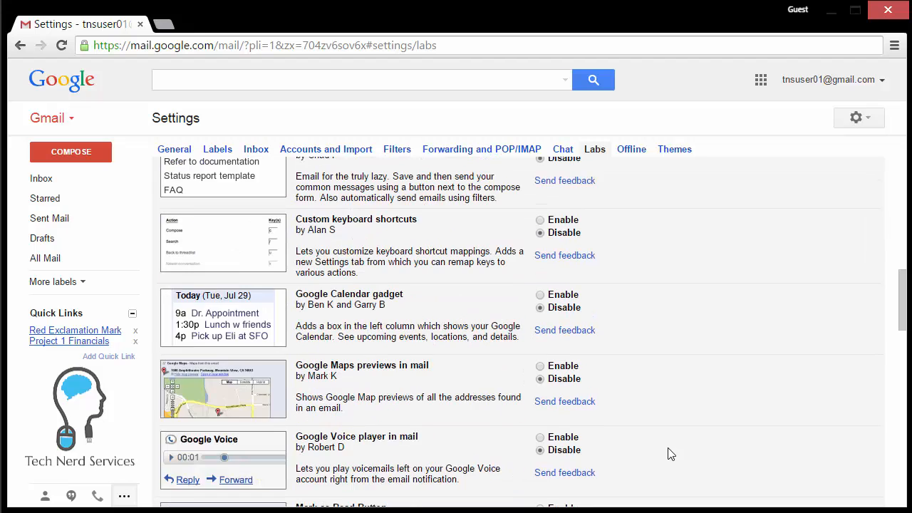
pyautogui.scroll(1, 667, 441)
pyautogui.click(540, 217)
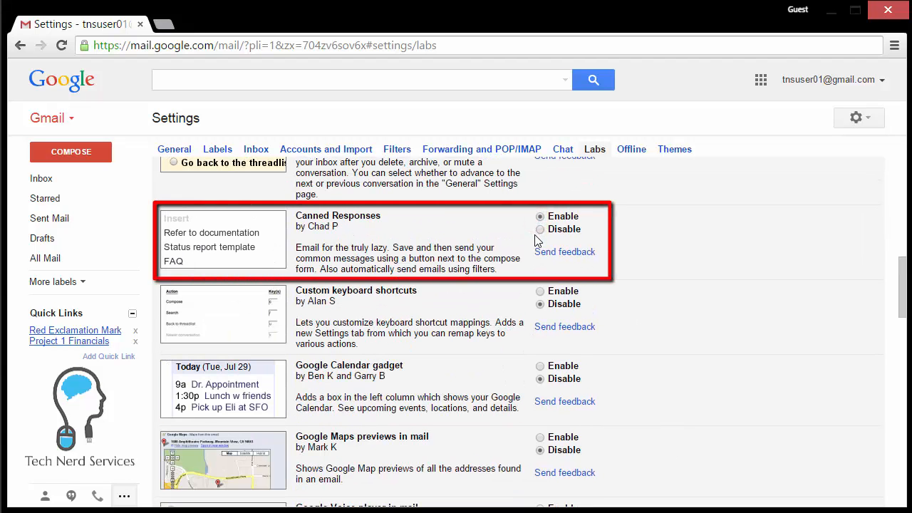
pyautogui.moveTo(389, 214); pyautogui.dragTo(297, 221)
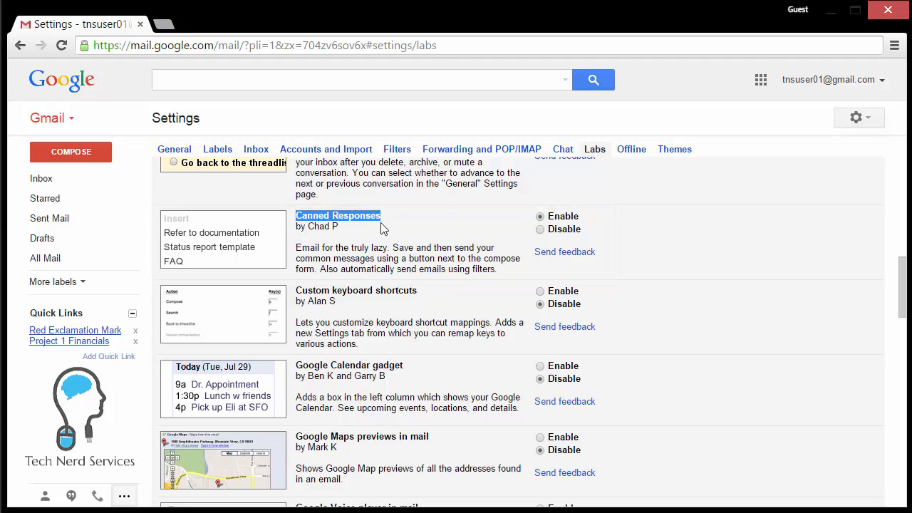
pyautogui.scroll(-15, 381, 227)
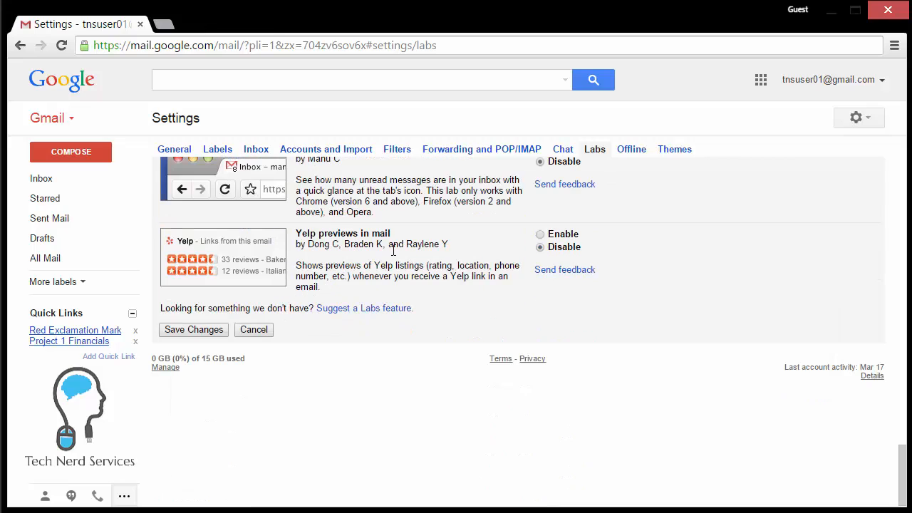
pyautogui.click(210, 331)
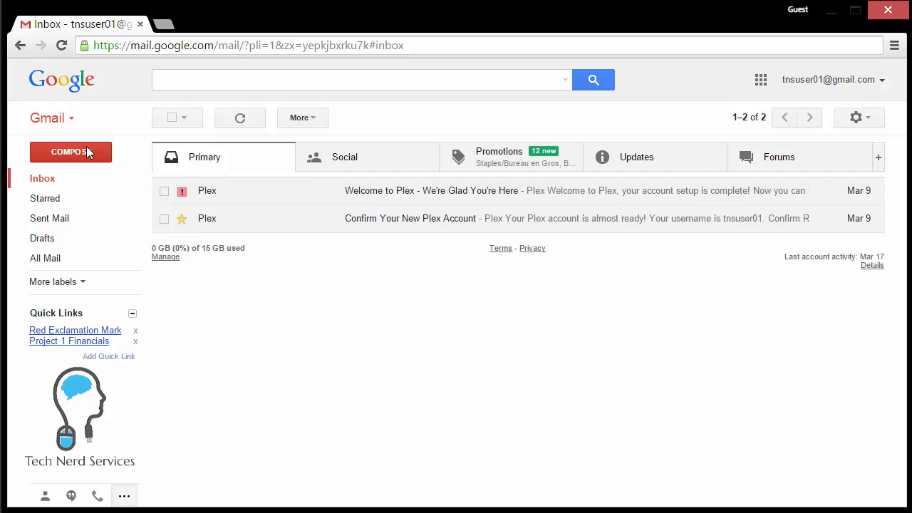
# Start a new message and type the helpdesk confirmation text beginning 'Thank you for emailing the helpdesk'.
pyautogui.click(87, 152)
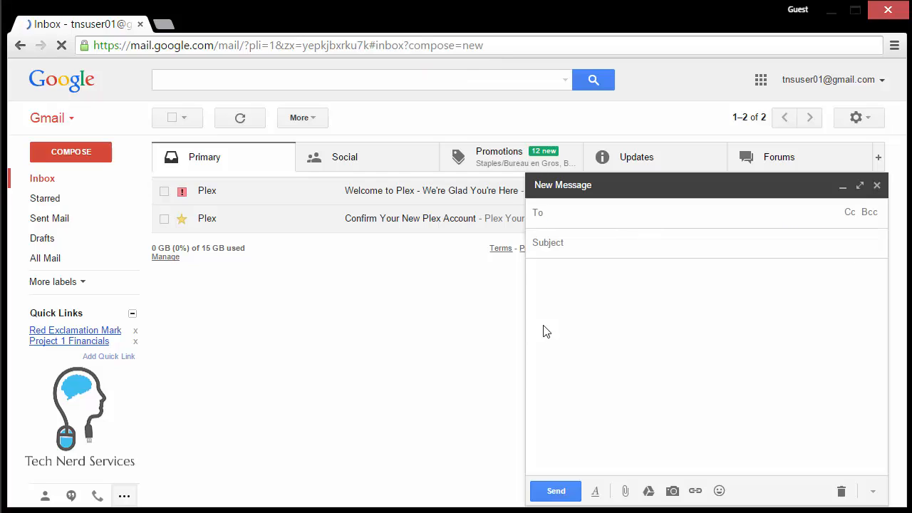
pyautogui.click(561, 323)
pyautogui.write('T')
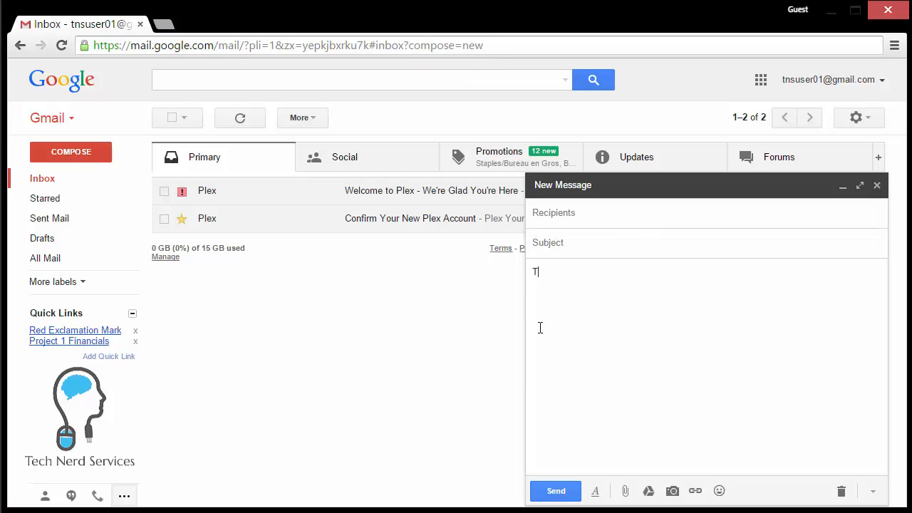
pyautogui.write('hank you for emailing the helpd')
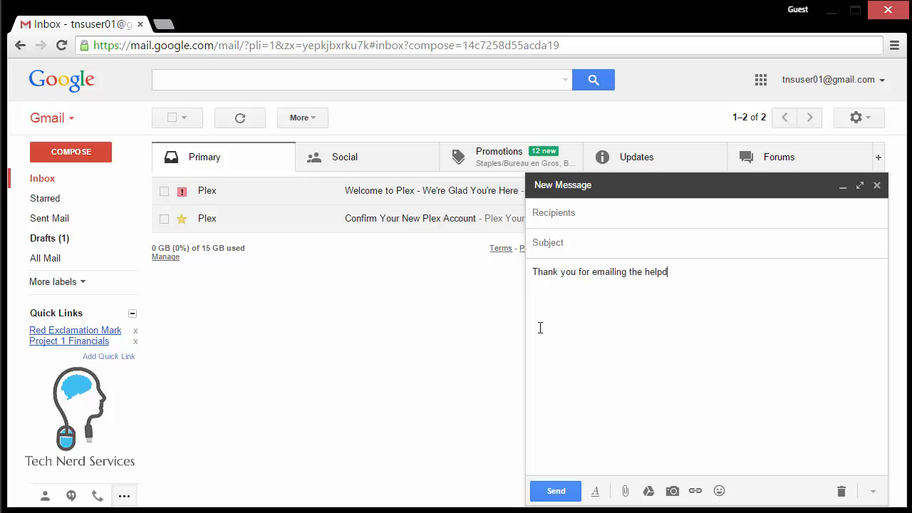
pyautogui.write('esk. Your message ')
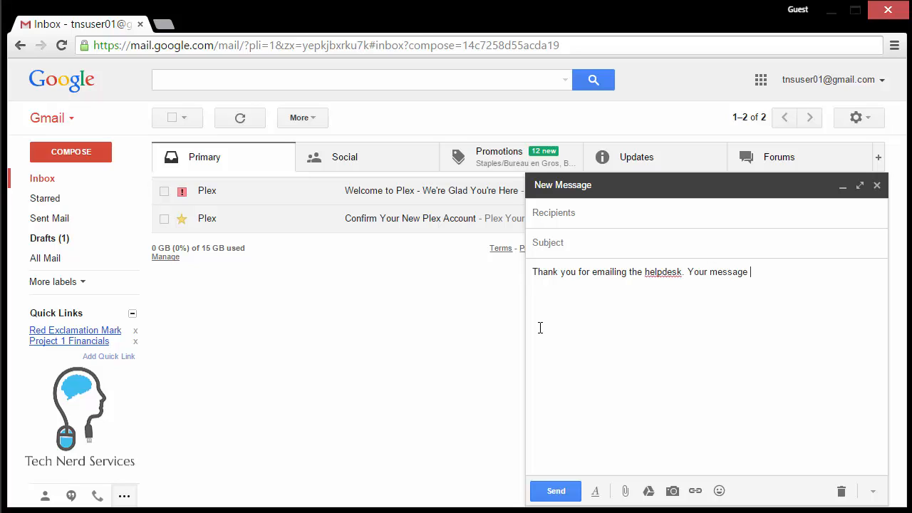
pyautogui.write('has been forwarded to the app')
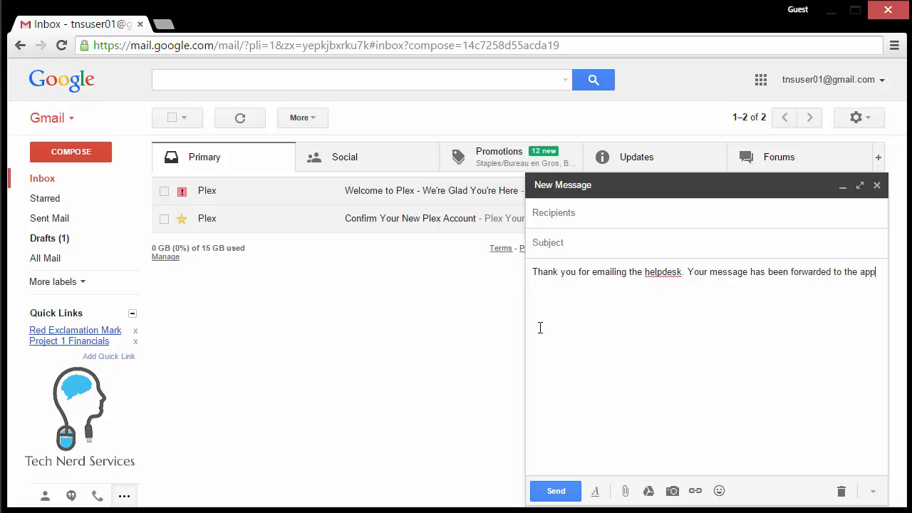
pyautogui.write('ropriate staff. You will')
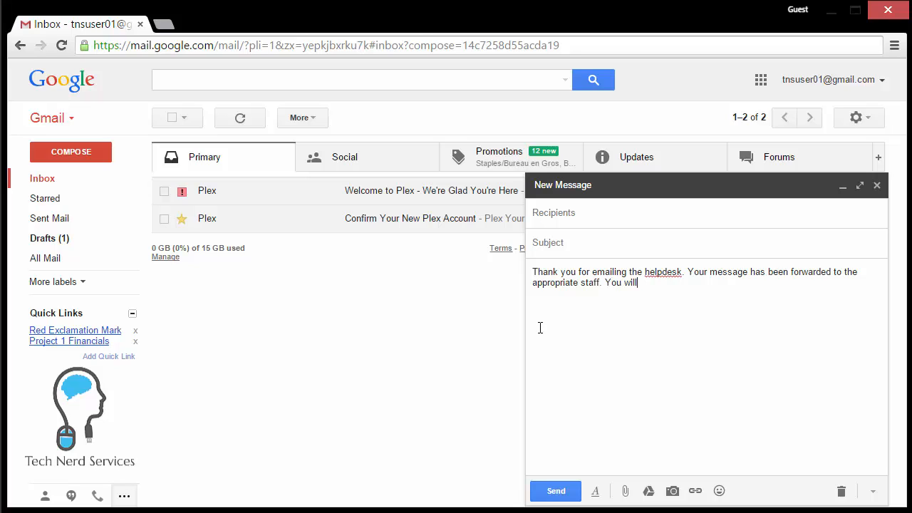
pyautogui.write(' receive an email')
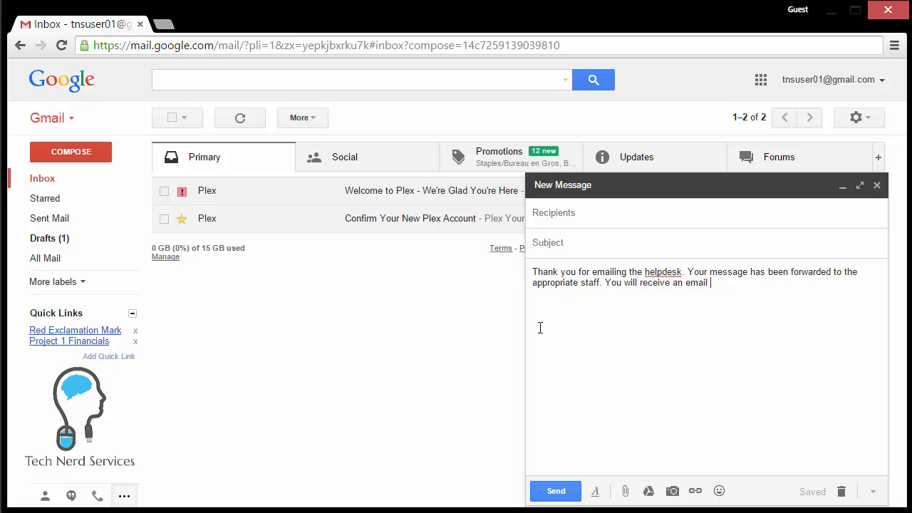
pyautogui.write(' in a few days.')
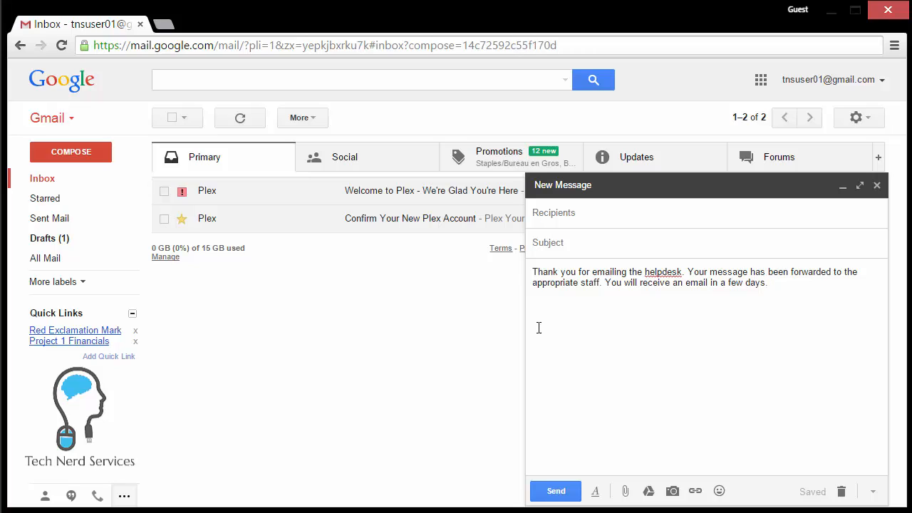
# Save the body as a canned response named 'Confirmation', then discard the draft.
pyautogui.click(873, 491)
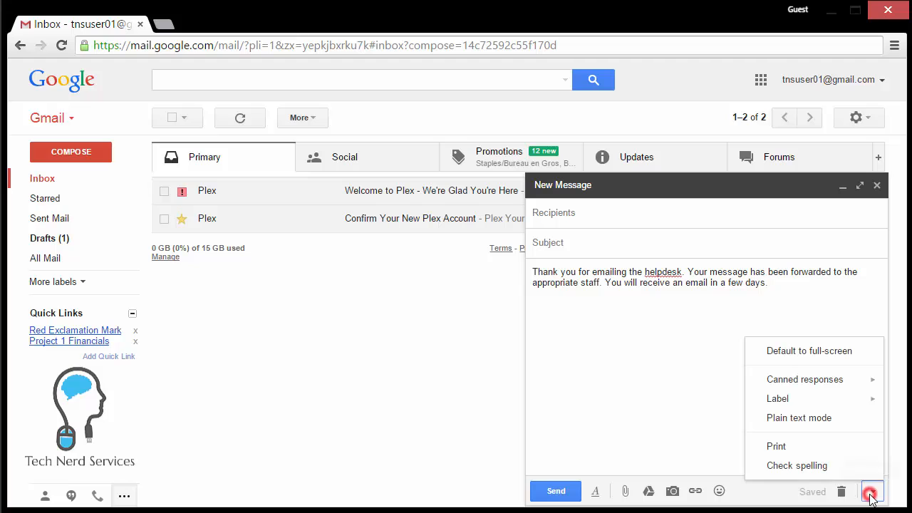
pyautogui.click(791, 379)
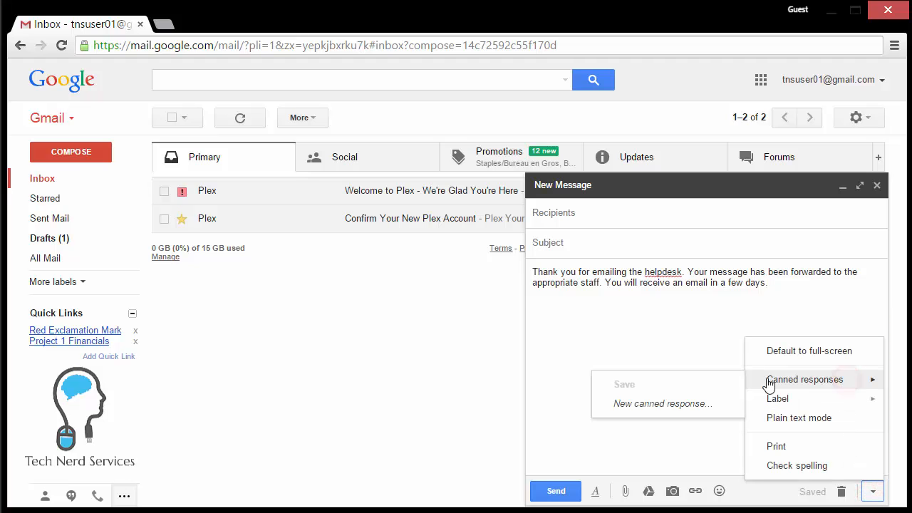
pyautogui.click(678, 404)
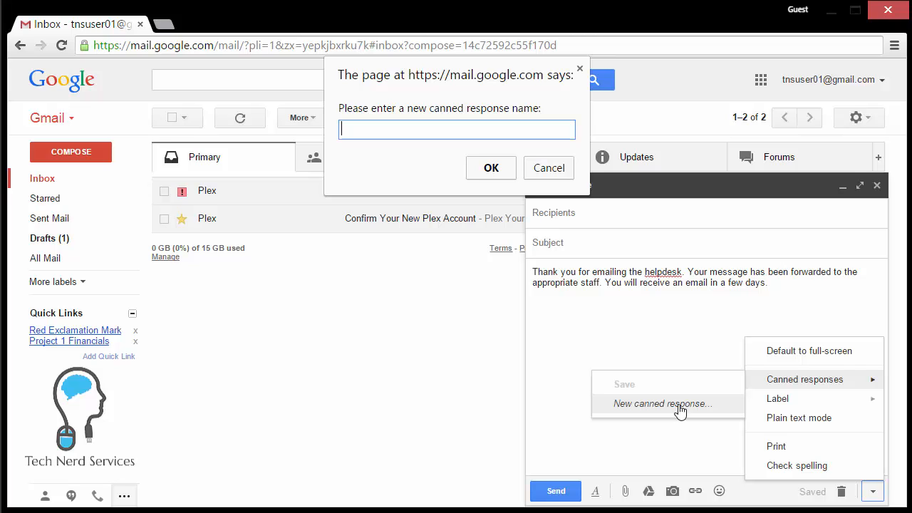
pyautogui.write('Confirmatin')
pyautogui.press('BackSpace')
pyautogui.write('on')
pyautogui.click(489, 171)
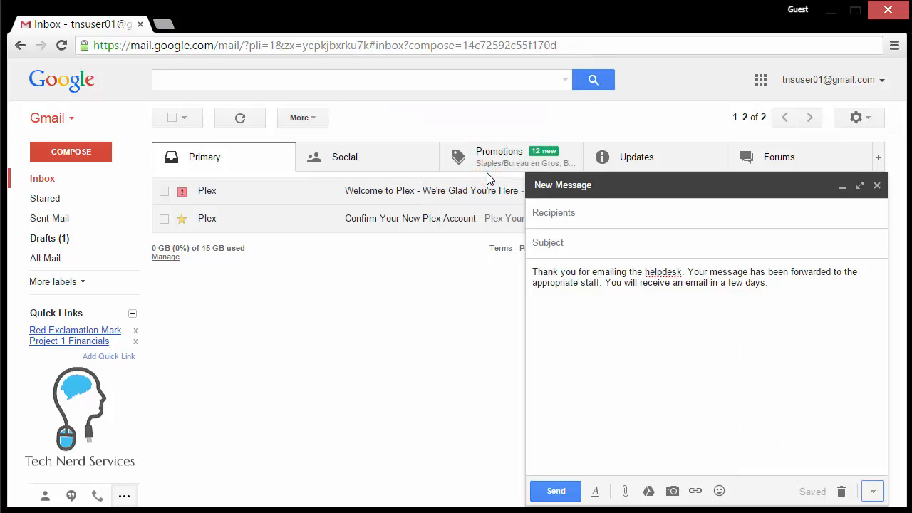
pyautogui.click(840, 490)
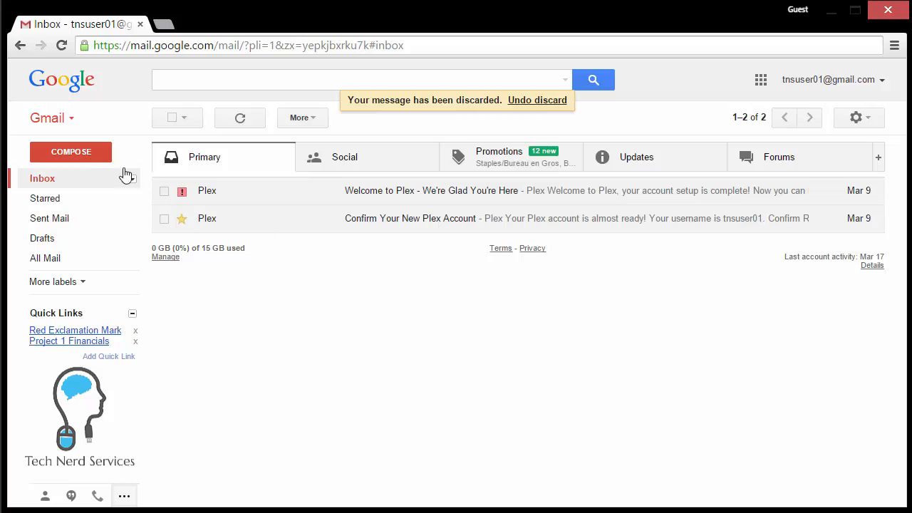
# Insert the 'Confirmation' canned response into a new message's body.
pyautogui.click(82, 153)
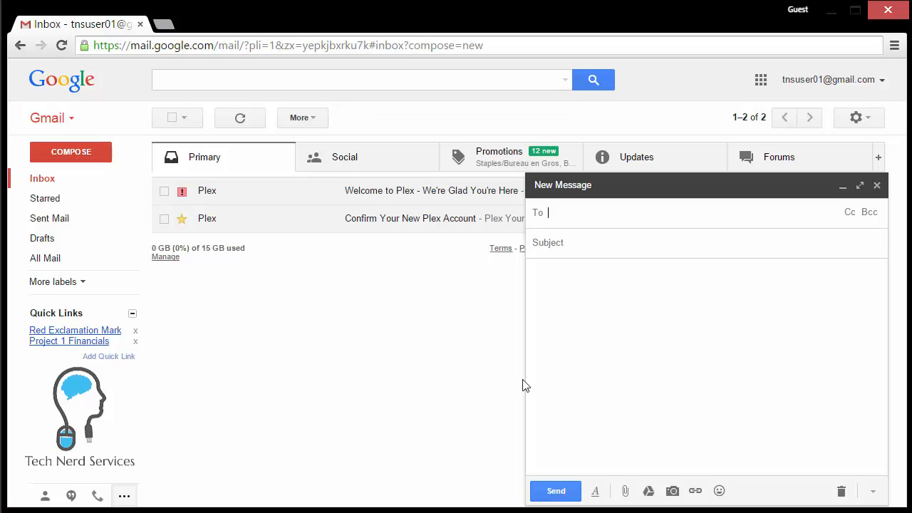
pyautogui.click(664, 333)
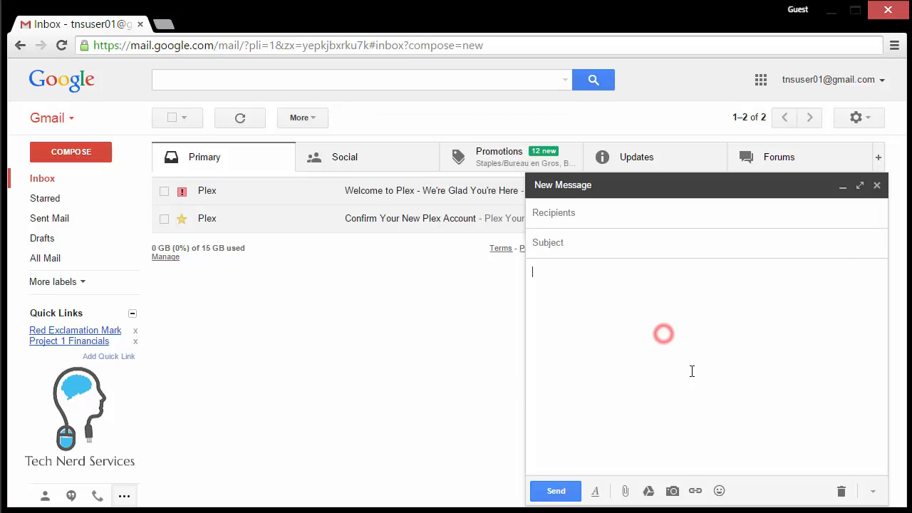
pyautogui.click(871, 490)
pyautogui.moveTo(870, 380)
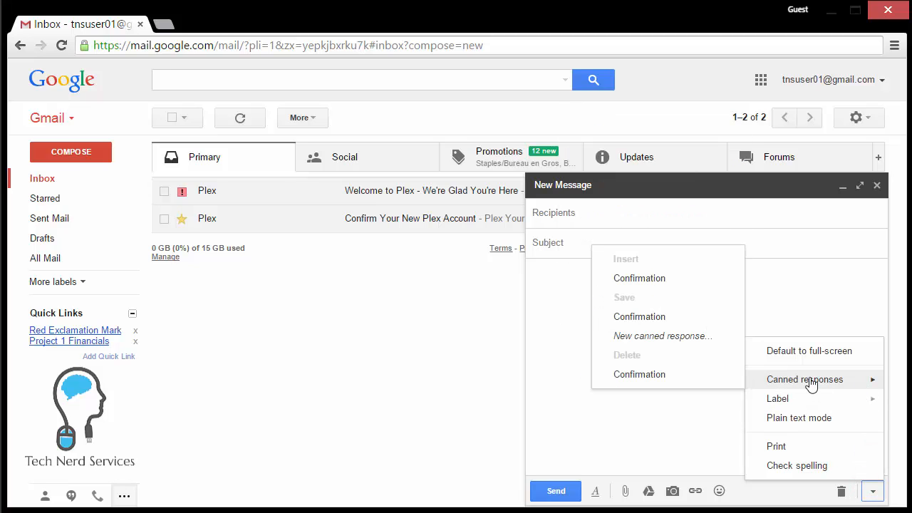
pyautogui.click(681, 281)
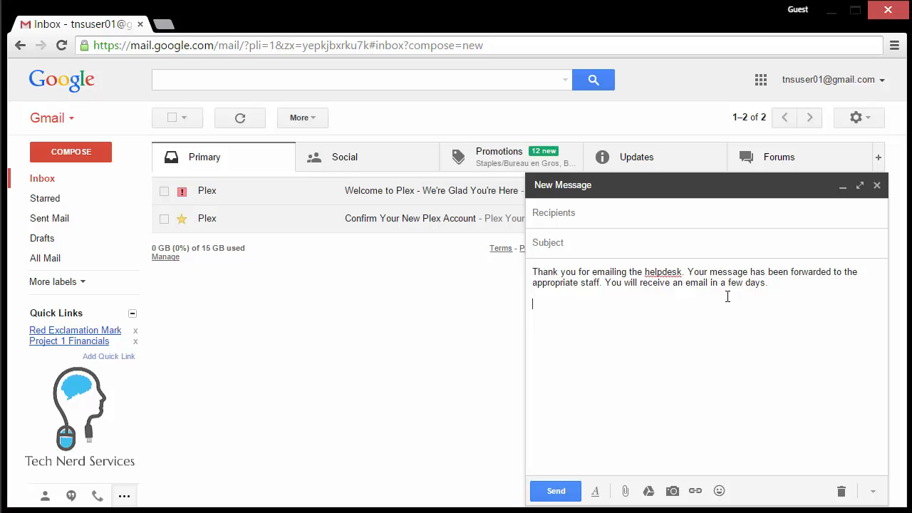
# Add 'This is a new addition to the message' to the Confirmation canned response, then discard the draft.
pyautogui.write('This is a new addition to ')
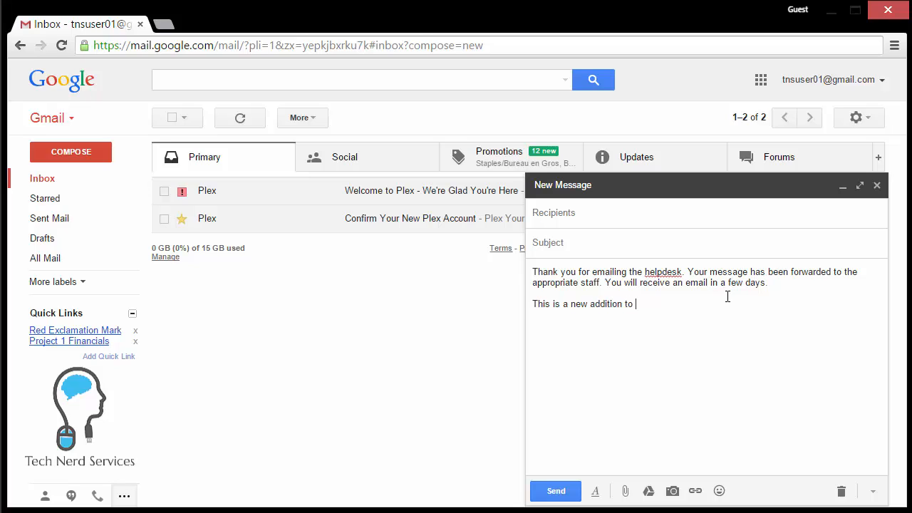
pyautogui.write('the message')
pyautogui.click(872, 491)
pyautogui.moveTo(775, 383)
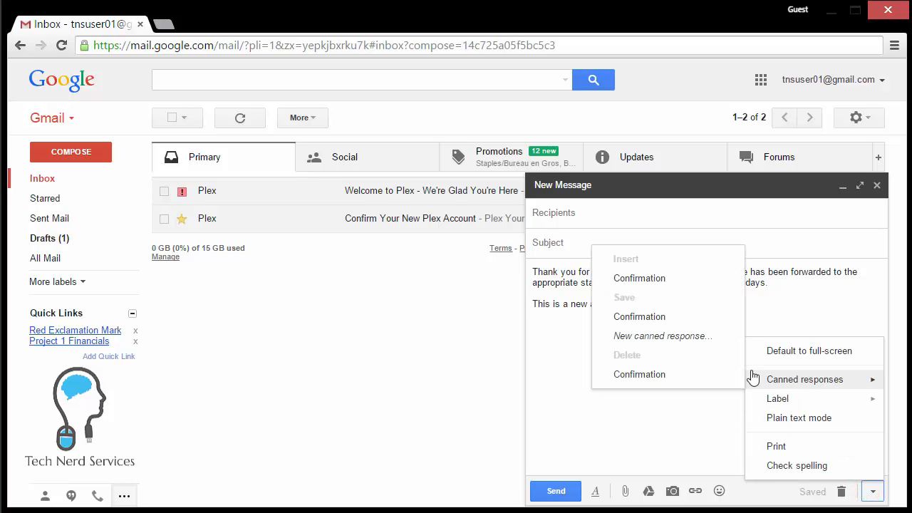
pyautogui.click(680, 326)
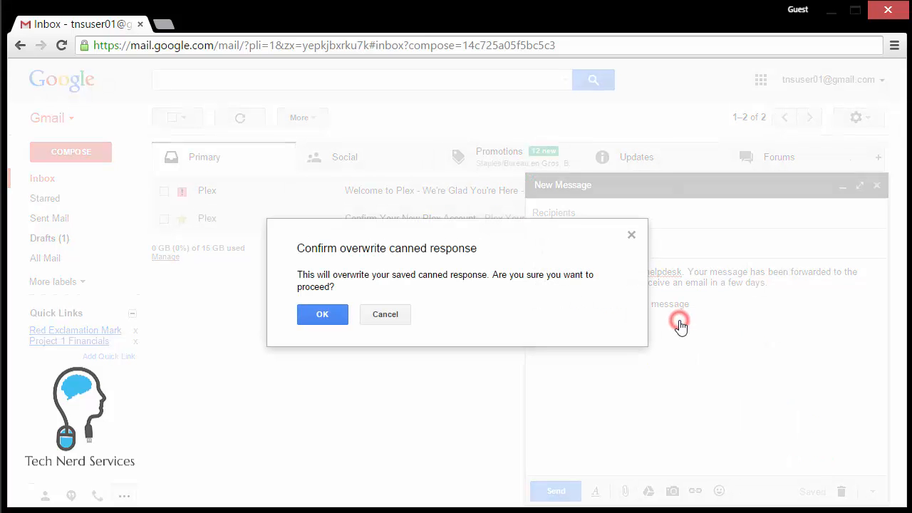
pyautogui.click(320, 314)
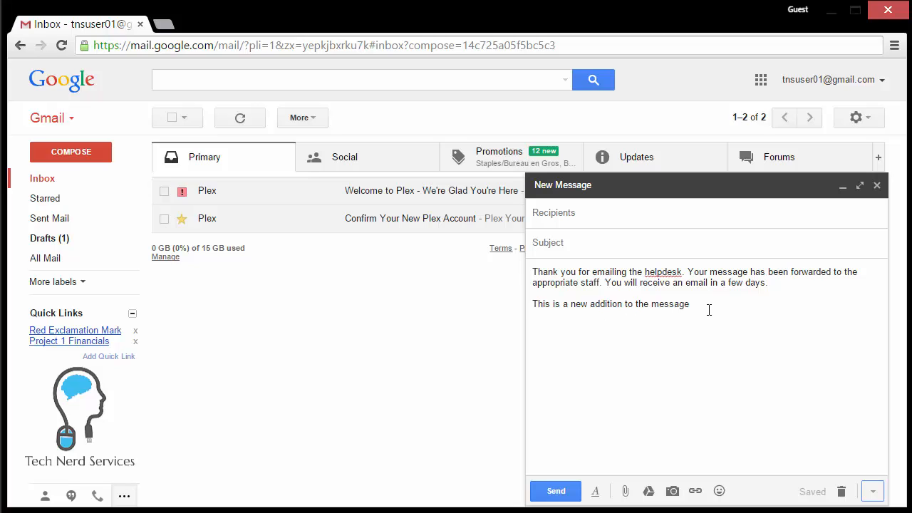
pyautogui.click(841, 491)
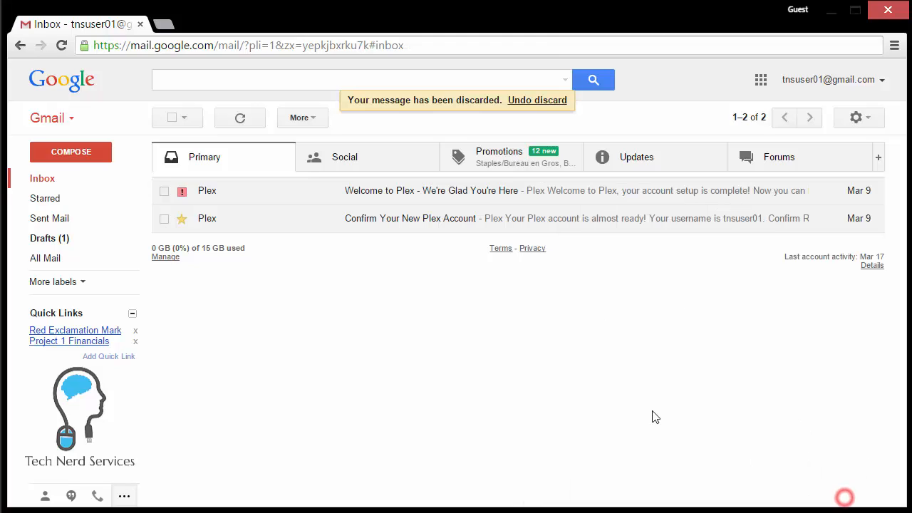
# Insert the updated Confirmation response into a new message to check it.
pyautogui.click(75, 152)
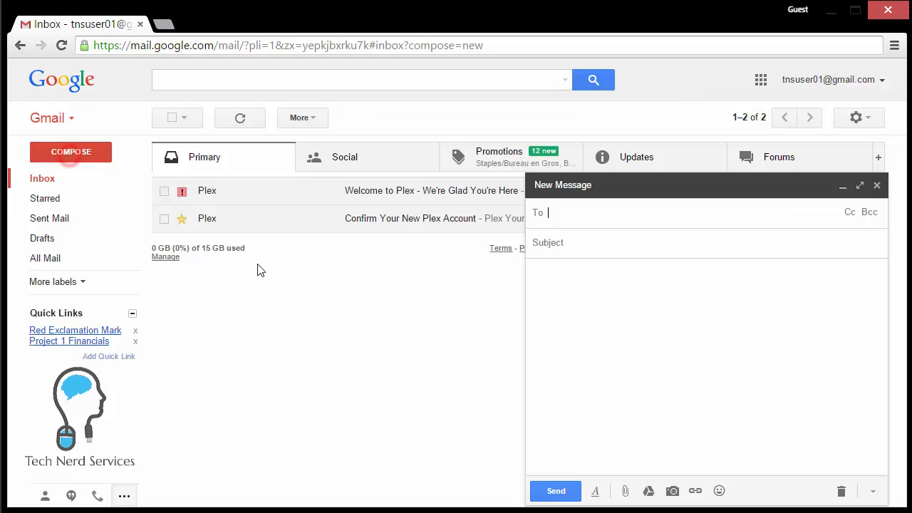
pyautogui.click(872, 491)
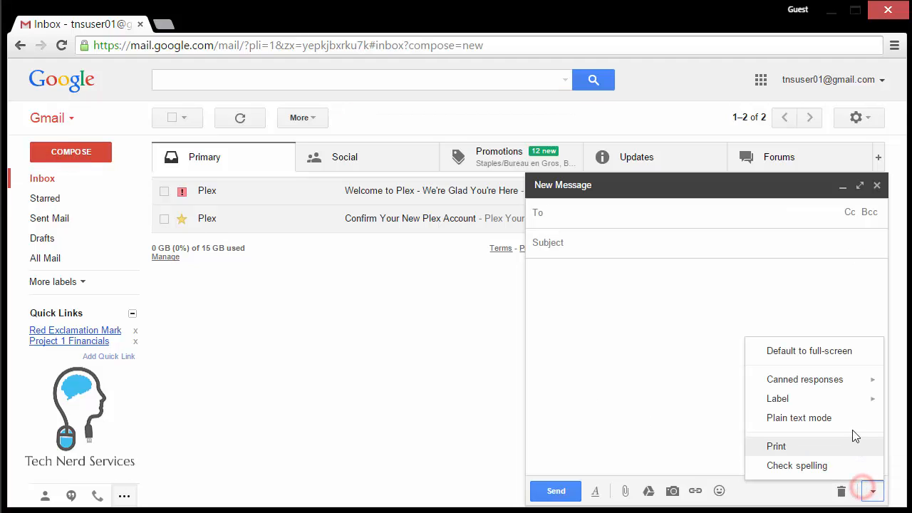
pyautogui.moveTo(844, 391)
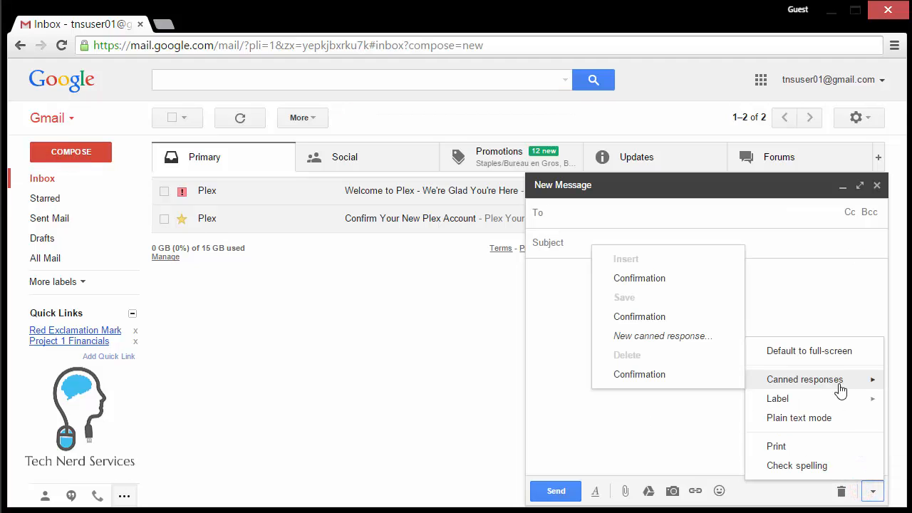
pyautogui.click(662, 278)
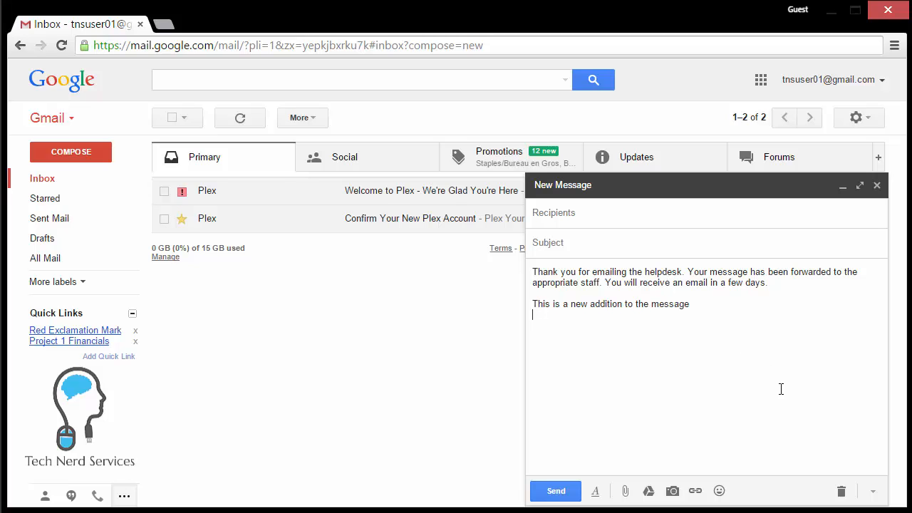
# Discard the test draft and start a fresh message ready for typing in the body.
pyautogui.click(872, 490)
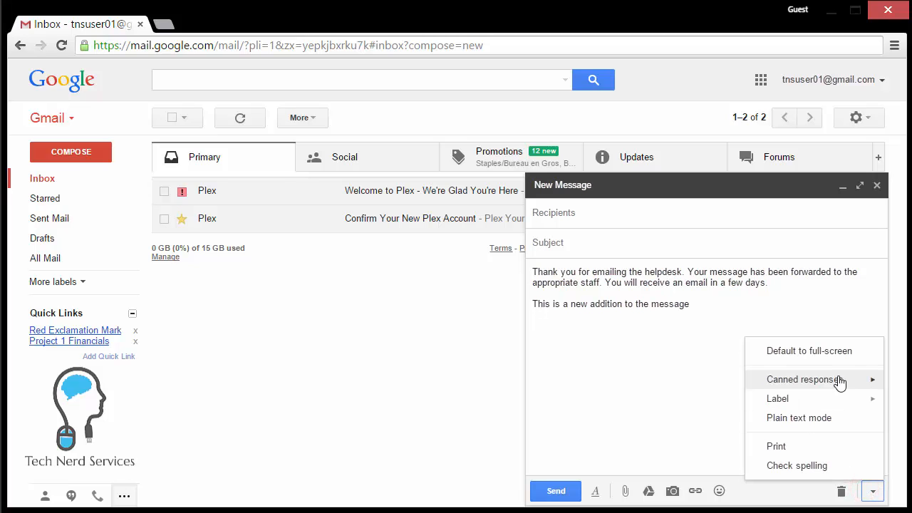
pyautogui.moveTo(808, 382)
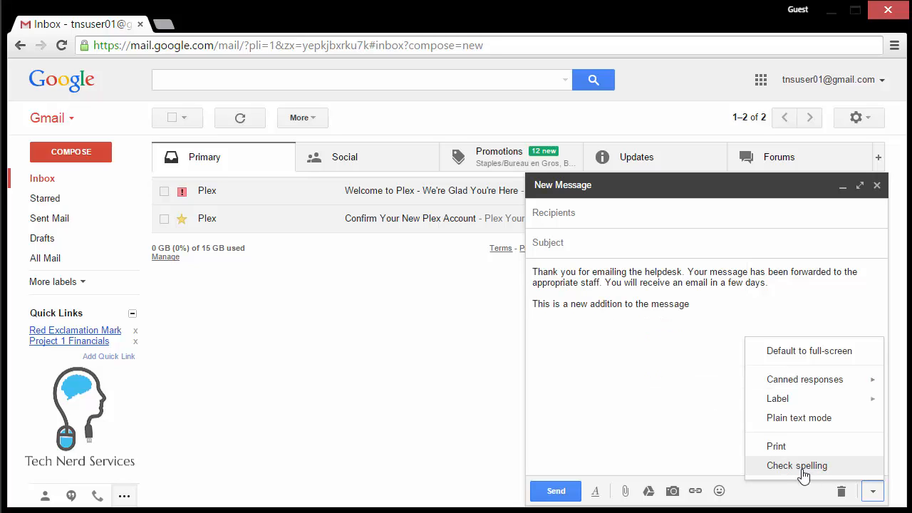
pyautogui.click(872, 491)
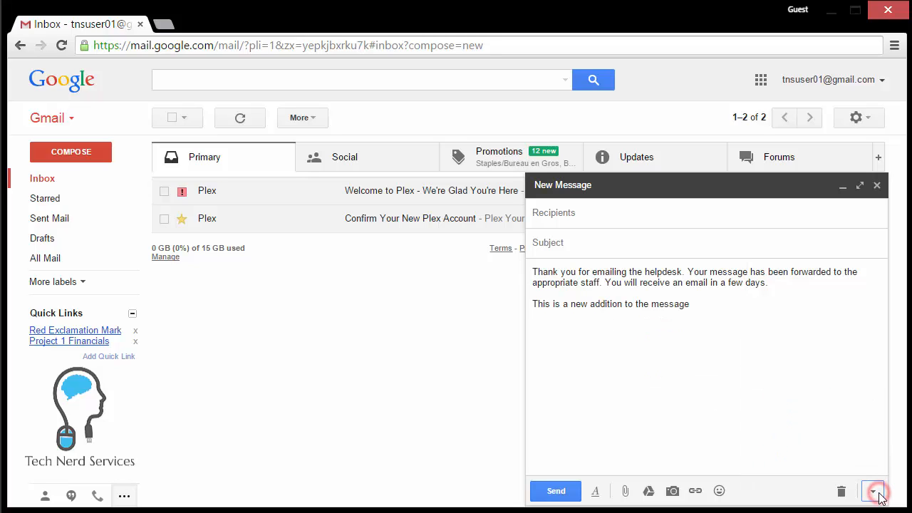
pyautogui.click(772, 329)
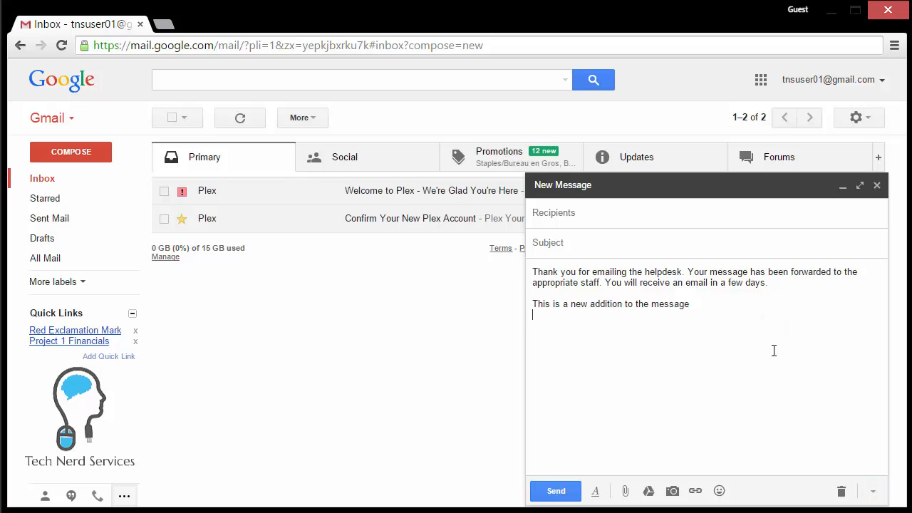
pyautogui.click(841, 491)
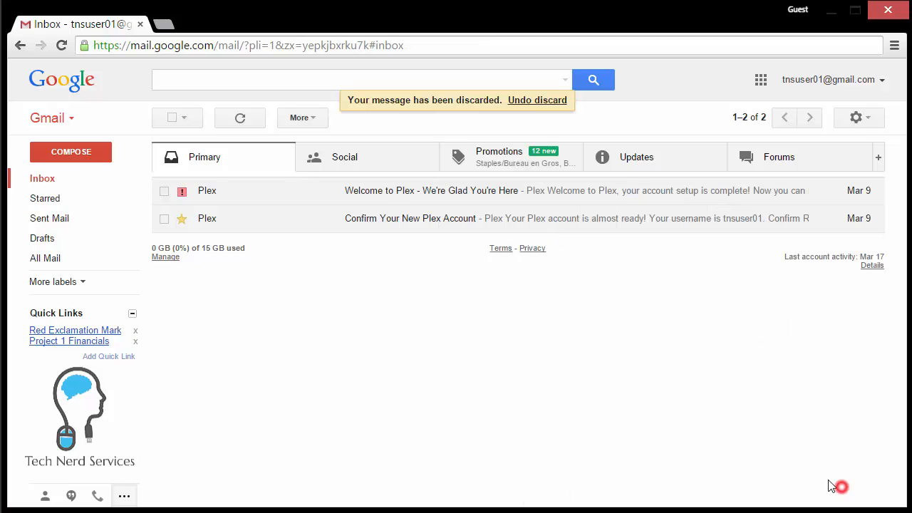
pyautogui.click(80, 155)
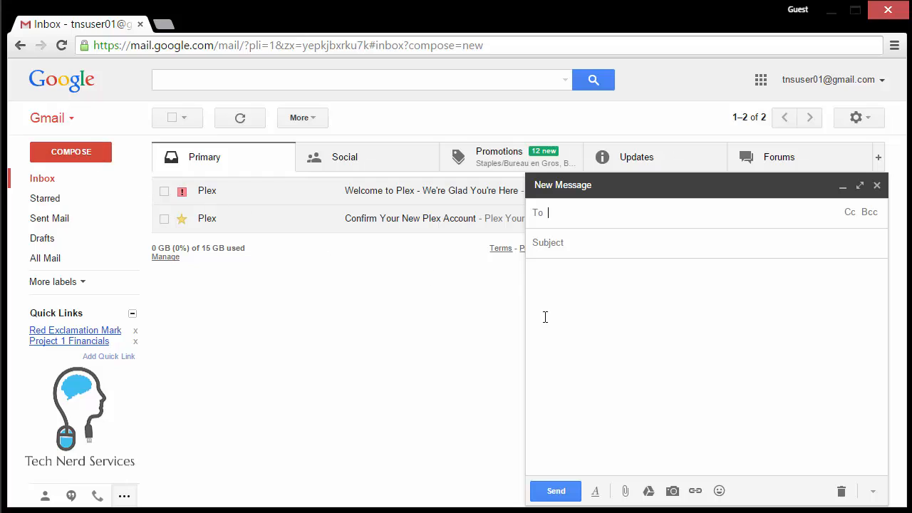
pyautogui.click(684, 370)
# Save 'This is another part of the message.' as canned response New Message and discard the draft.
pyautogui.write('This is')
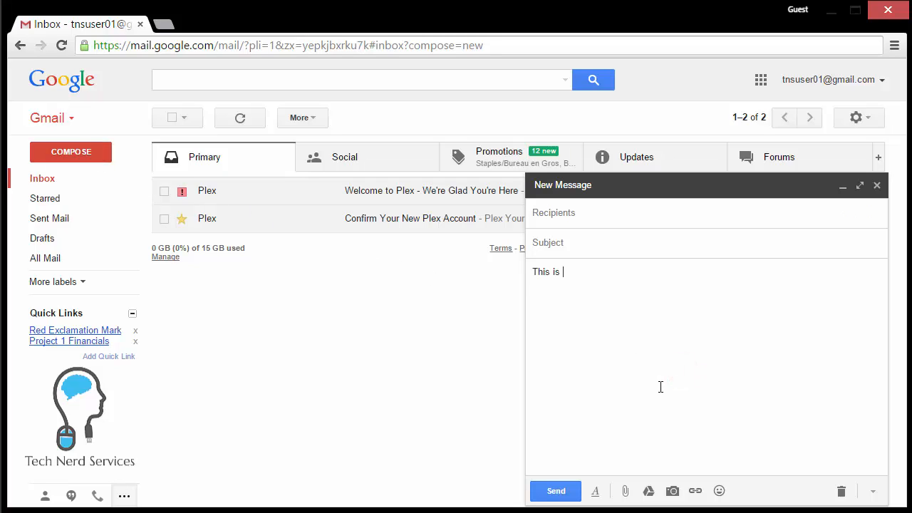
pyautogui.write(' another part of the message.')
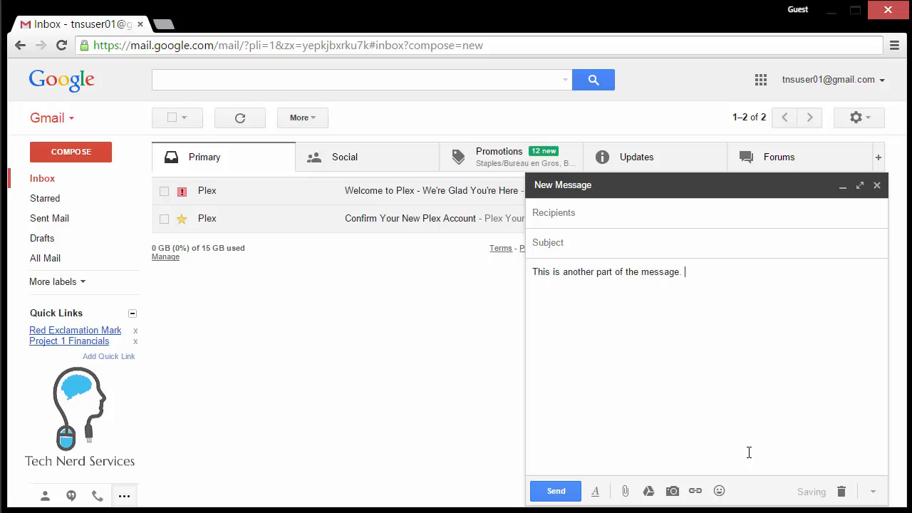
pyautogui.click(873, 491)
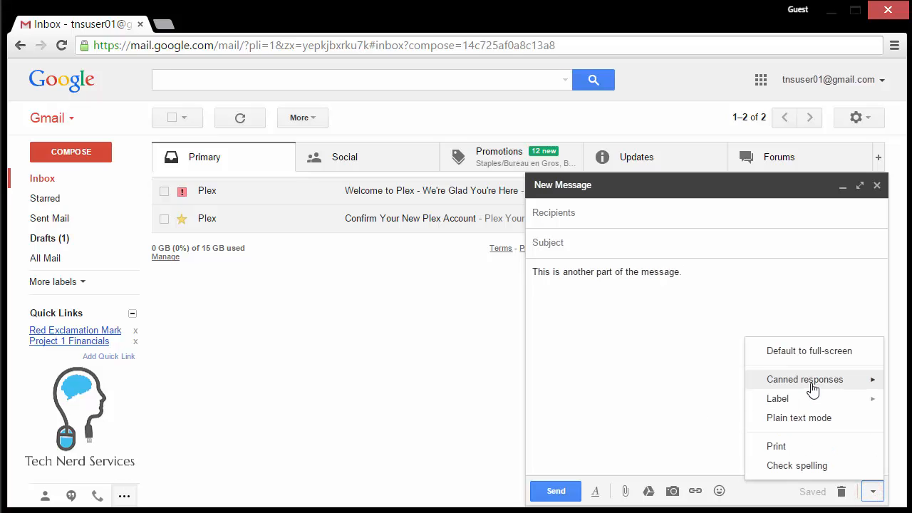
pyautogui.moveTo(755, 382)
pyautogui.click(684, 342)
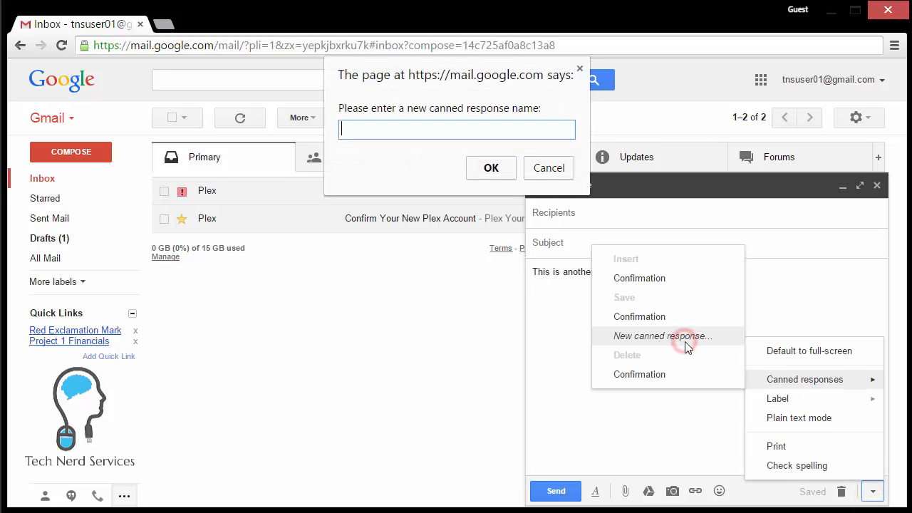
pyautogui.write('New Message')
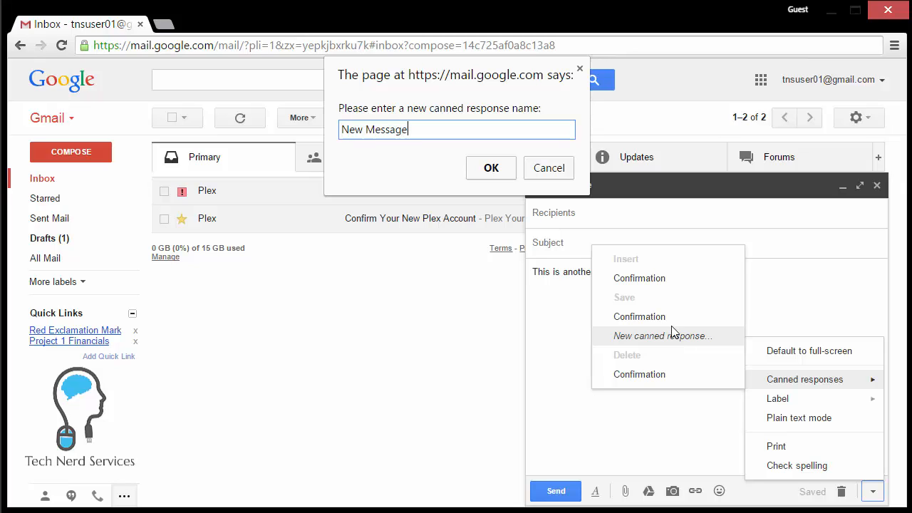
pyautogui.click(491, 168)
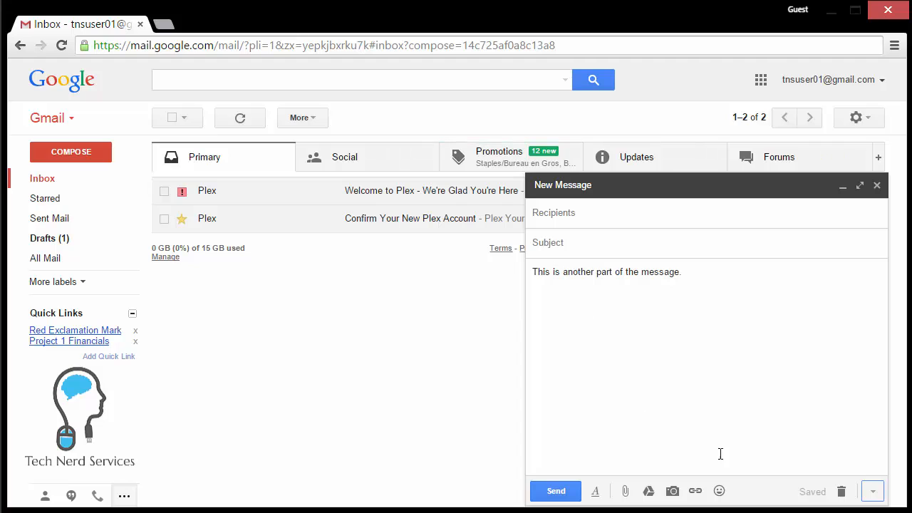
pyautogui.click(839, 492)
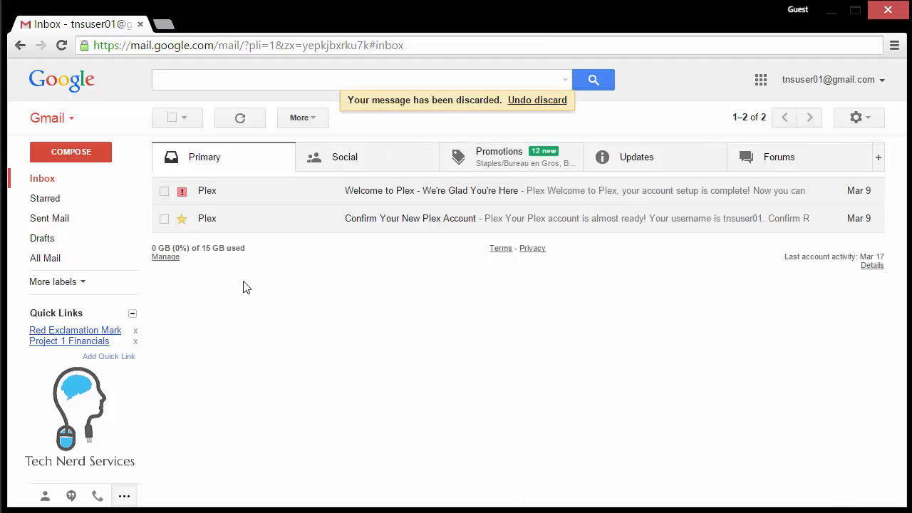
# Test inserting Confirmation then New Message into one new draft, then discard it.
pyautogui.click(74, 152)
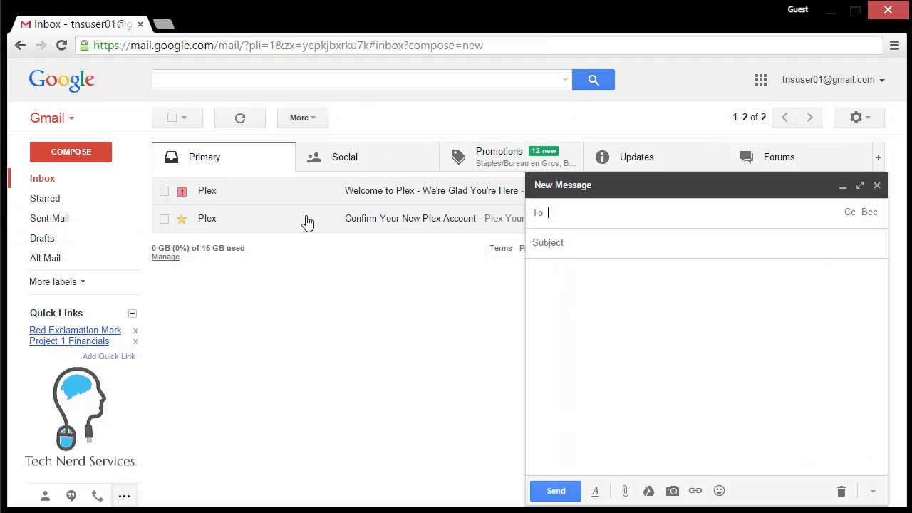
pyautogui.click(555, 282)
pyautogui.click(872, 494)
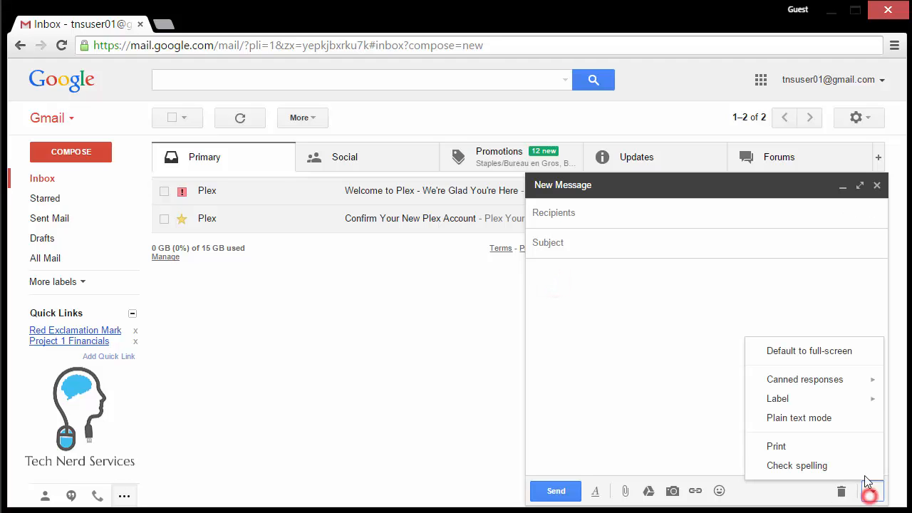
pyautogui.moveTo(788, 382)
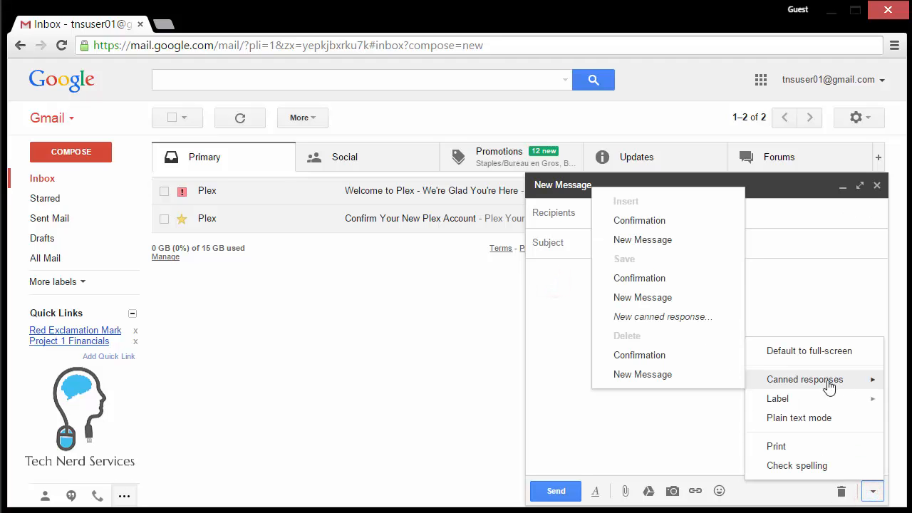
pyautogui.click(683, 221)
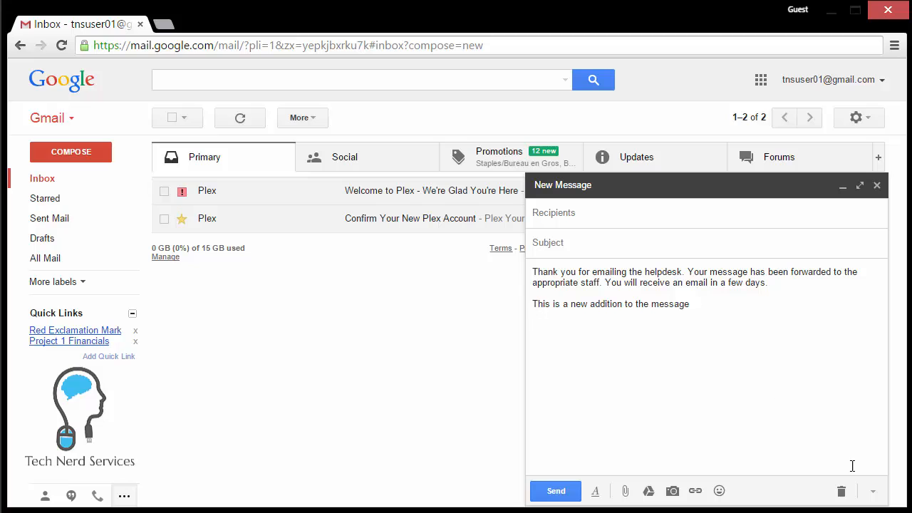
pyautogui.click(871, 490)
pyautogui.moveTo(831, 380)
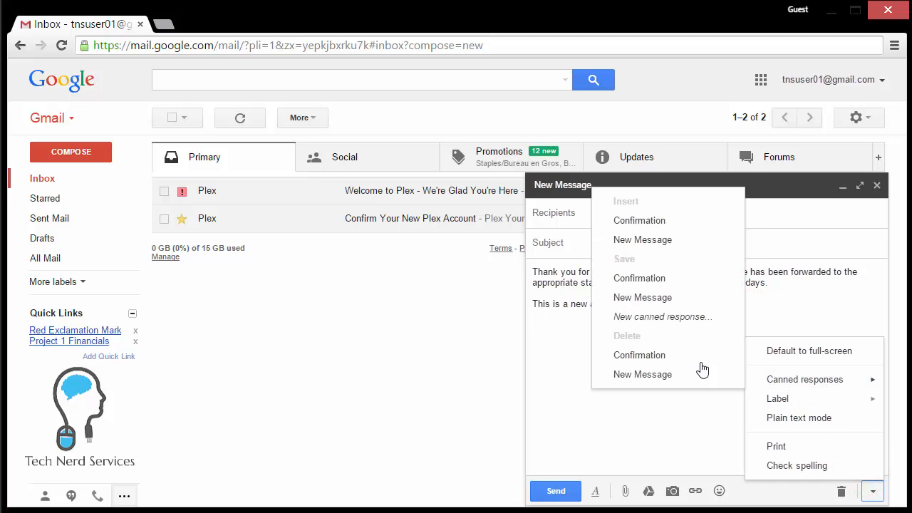
pyautogui.click(659, 240)
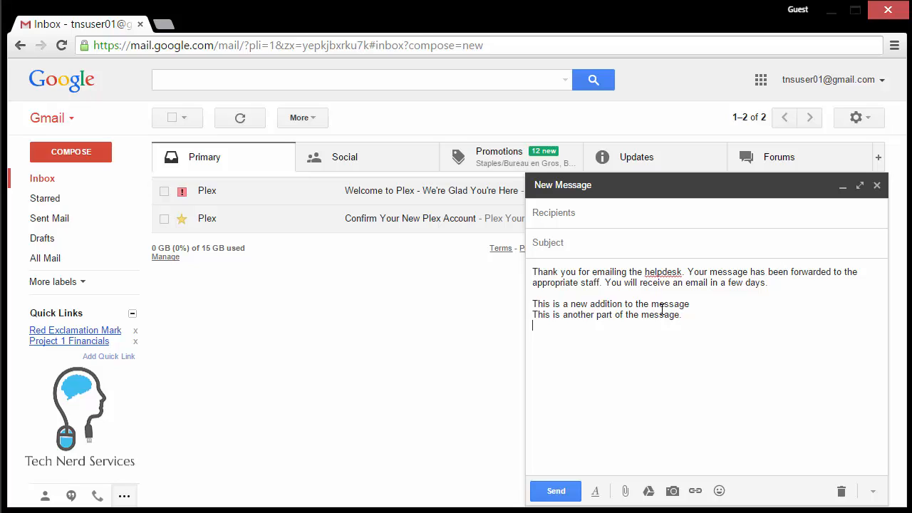
pyautogui.click(839, 491)
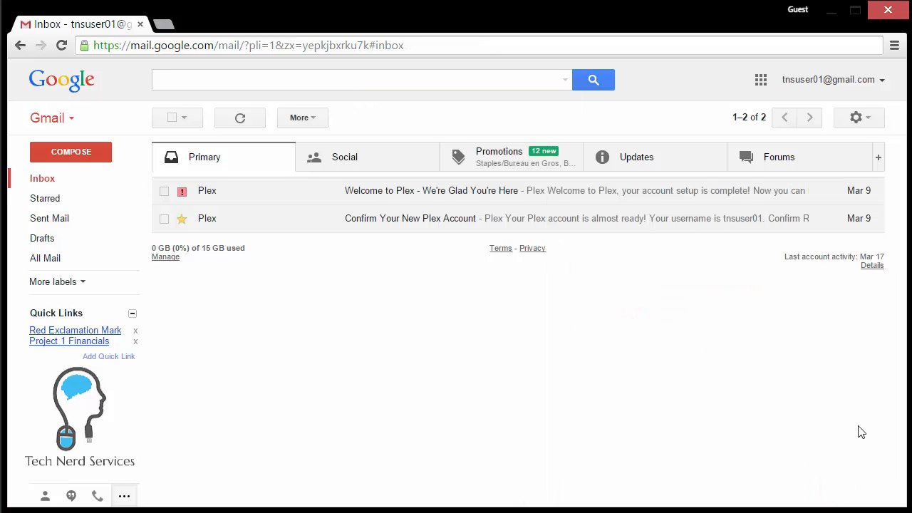
# Choose a custom signature in General settings, then start a new message.
pyautogui.click(869, 117)
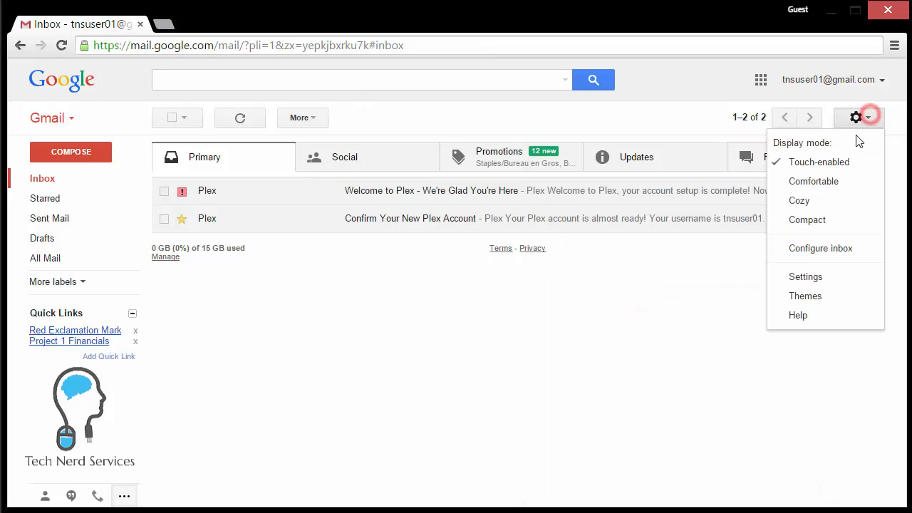
pyautogui.click(847, 277)
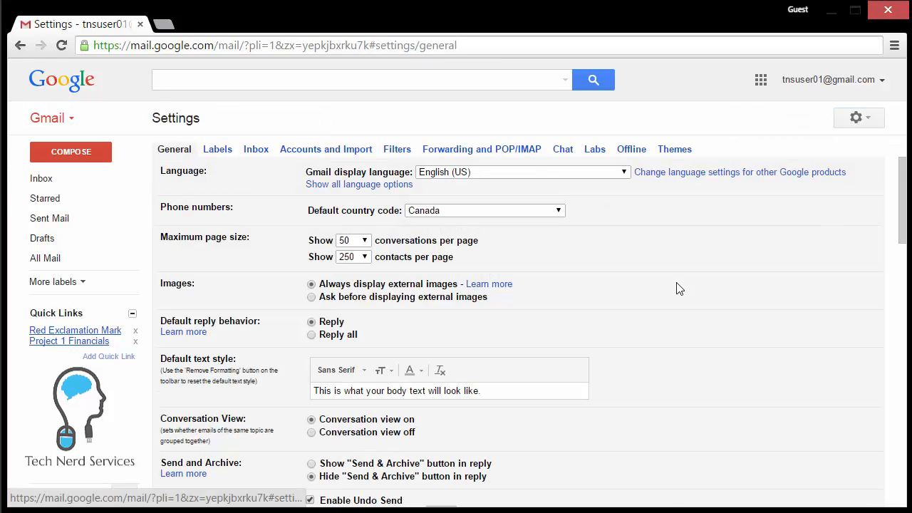
pyautogui.scroll(-4, 679, 288)
pyautogui.scroll(-3, 689, 298)
pyautogui.scroll(-3, 693, 299)
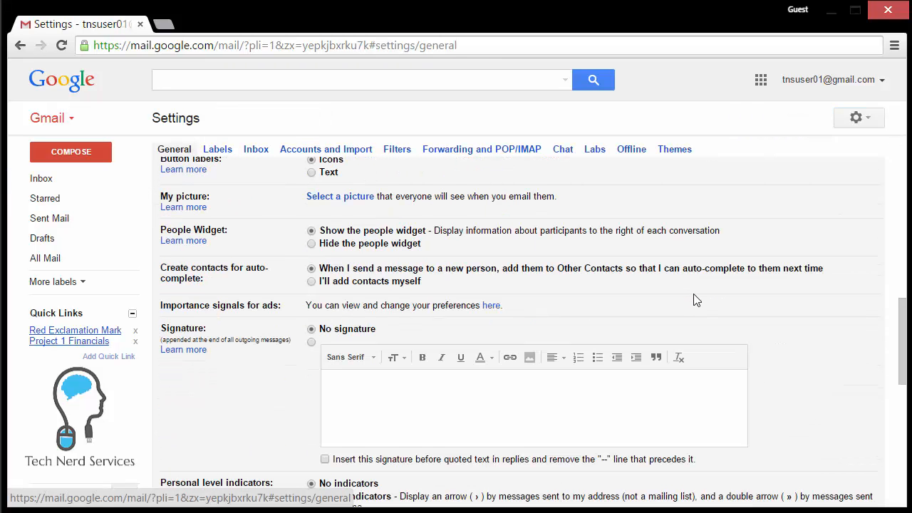
pyautogui.click(637, 347)
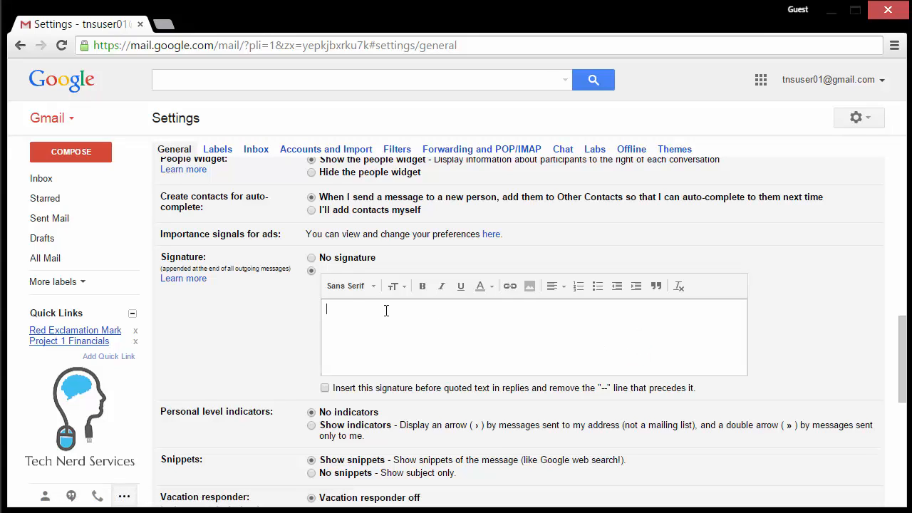
pyautogui.click(61, 154)
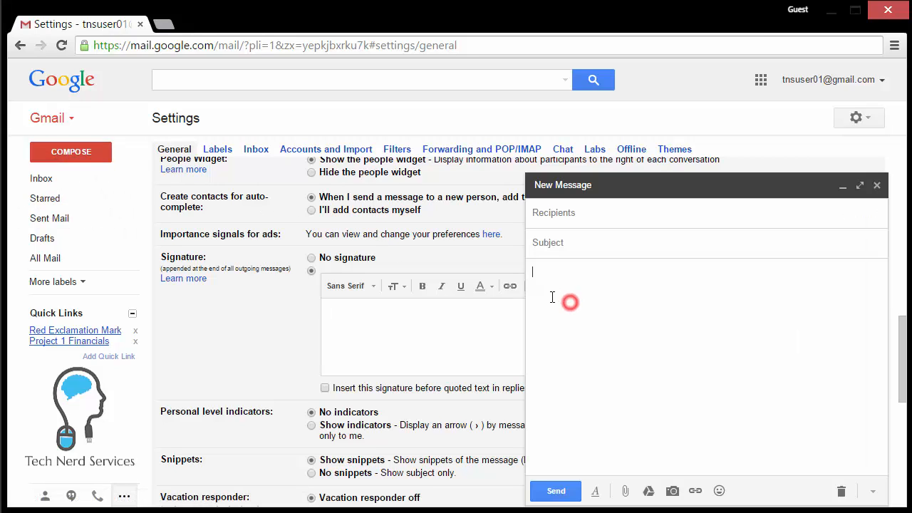
# Type the Consultant signature block with the person's name, phone number and e-mail address.
pyautogui.write('M')
pyautogui.write('ike ')
pyautogui.write('Conslu')
pyautogui.press('BackSpace')
pyautogui.press('BackSpace')
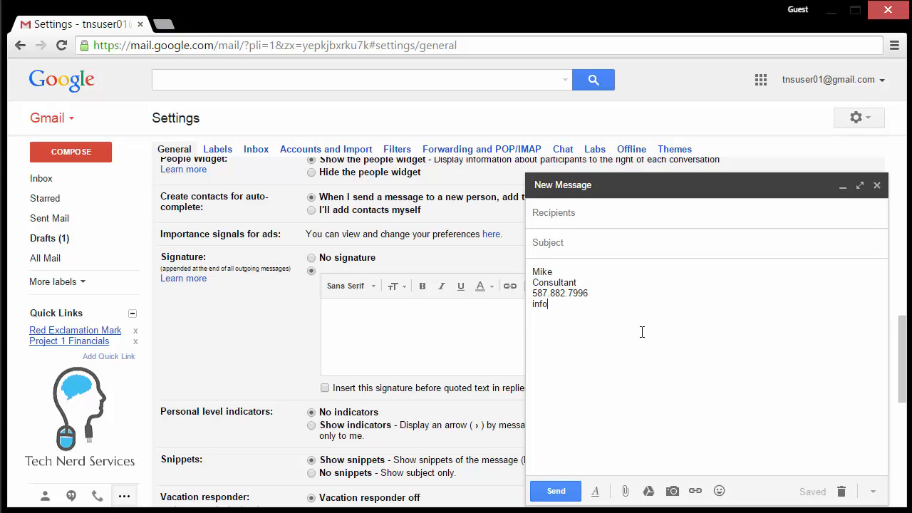
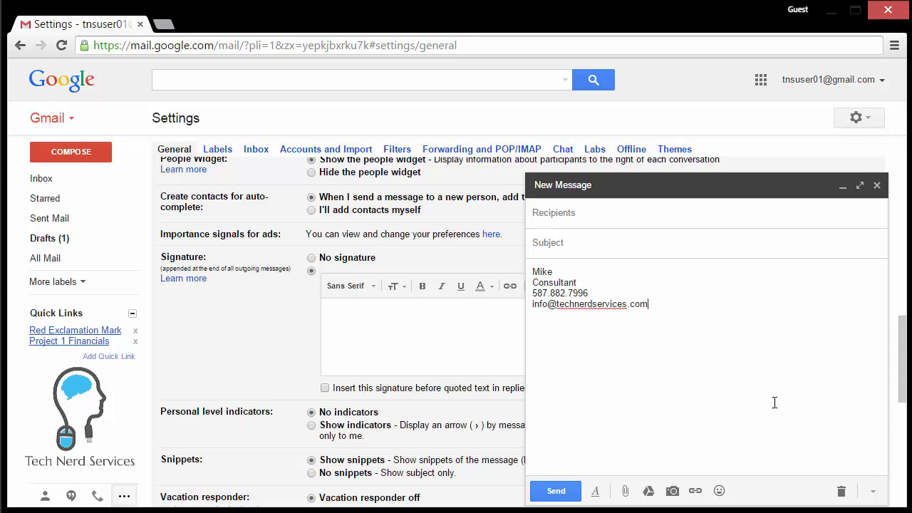
# Save the signature block as canned response Signature1 and discard the draft.
pyautogui.click(873, 491)
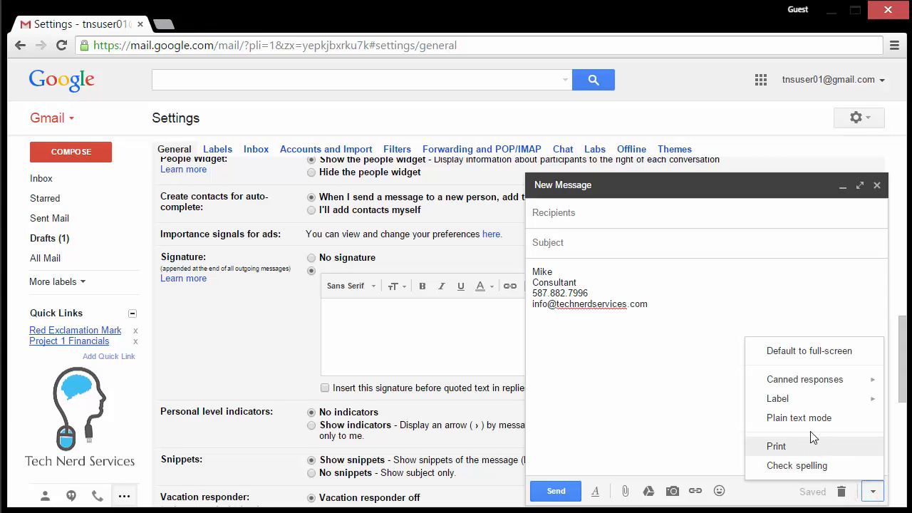
pyautogui.moveTo(788, 377)
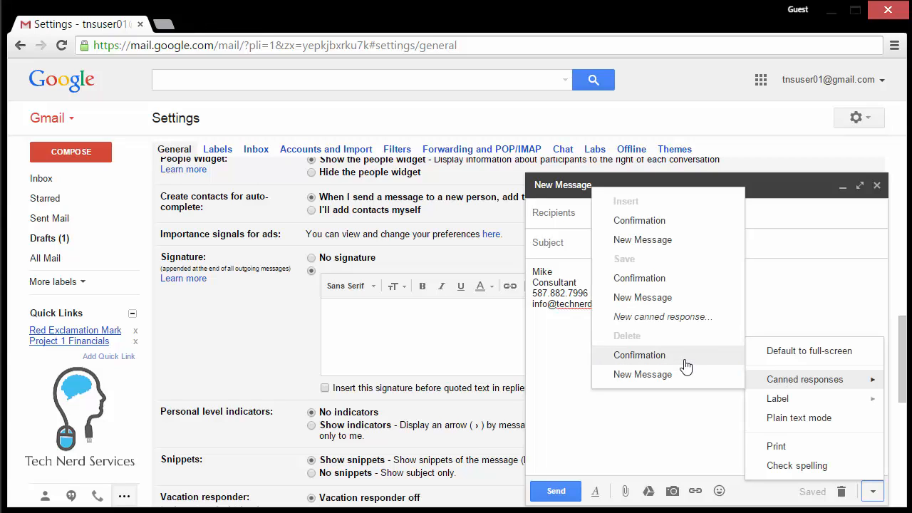
pyautogui.click(687, 319)
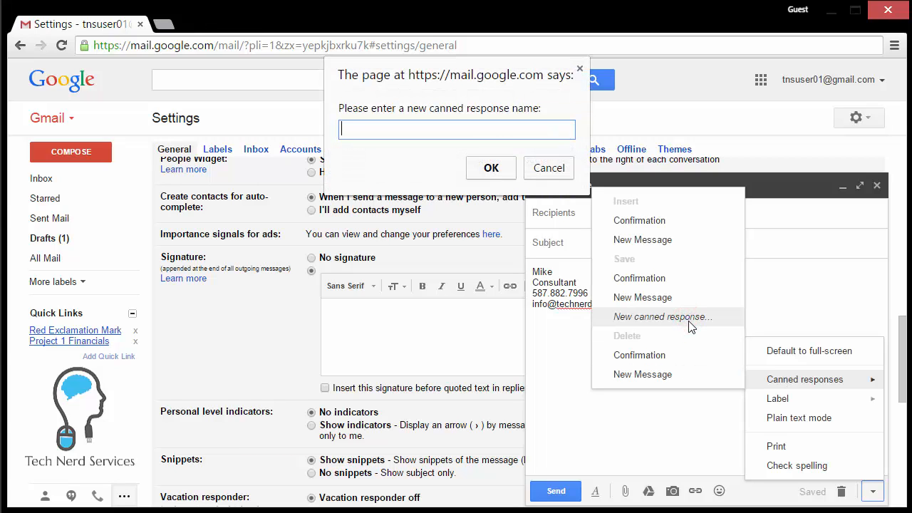
pyautogui.write('Signature1')
pyautogui.click(492, 169)
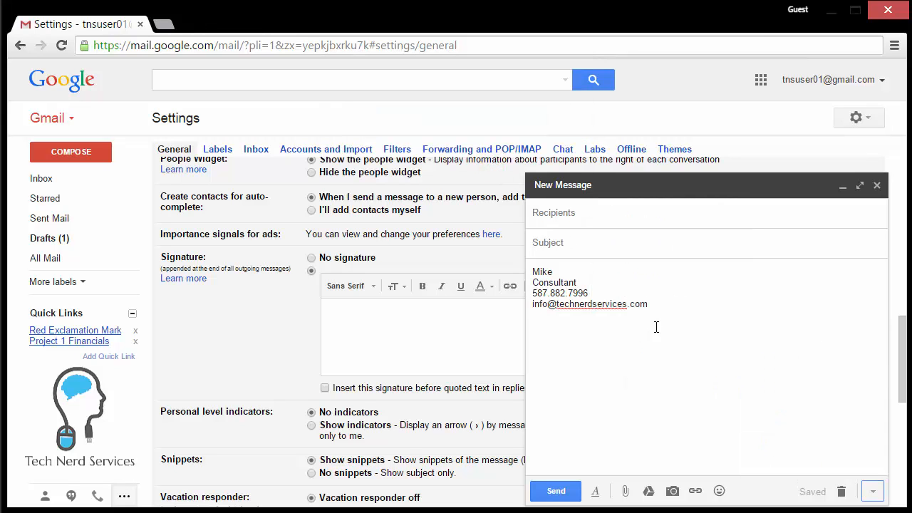
pyautogui.click(841, 491)
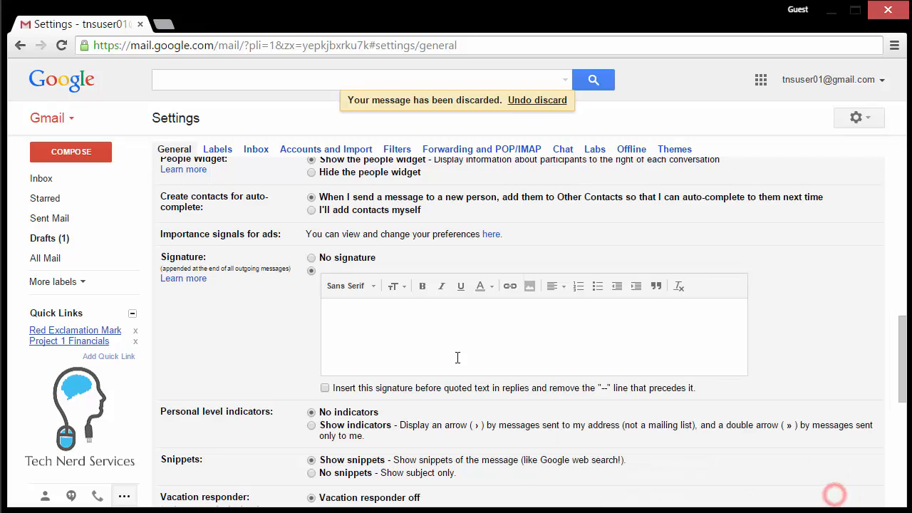
# Write a Business Analyst signature in a new message: name, Tech Nerd Services, phone and e-mail.
pyautogui.click(103, 154)
pyautogui.click(555, 281)
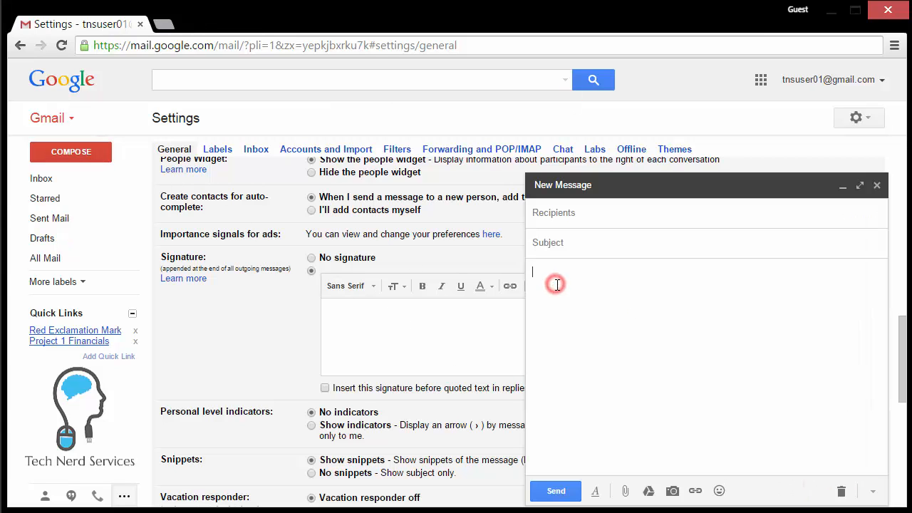
pyautogui.write('Mike ')
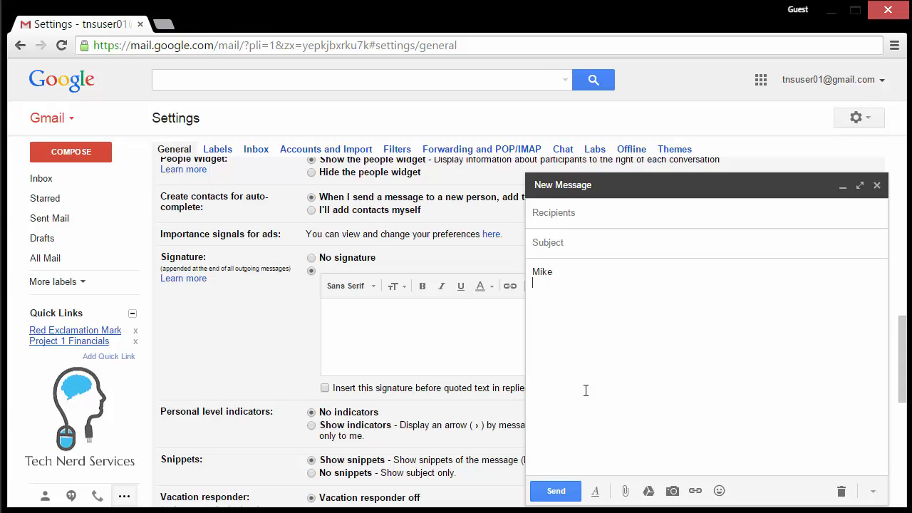
pyautogui.write('Business Analyt')
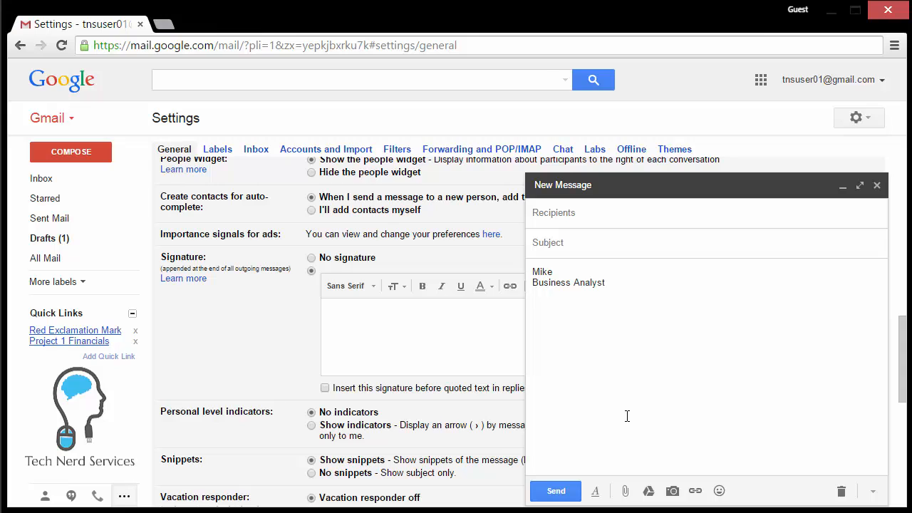
pyautogui.write('ech Nerd Services')
pyautogui.press('Return')
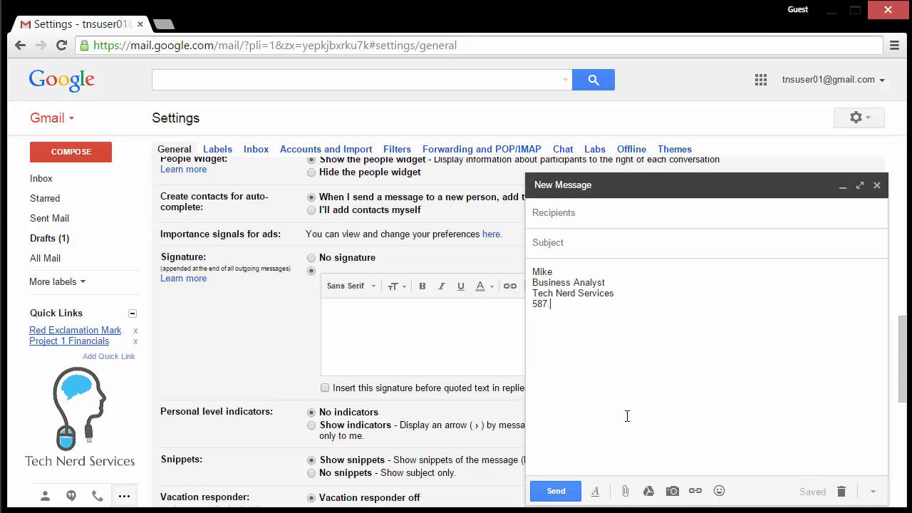
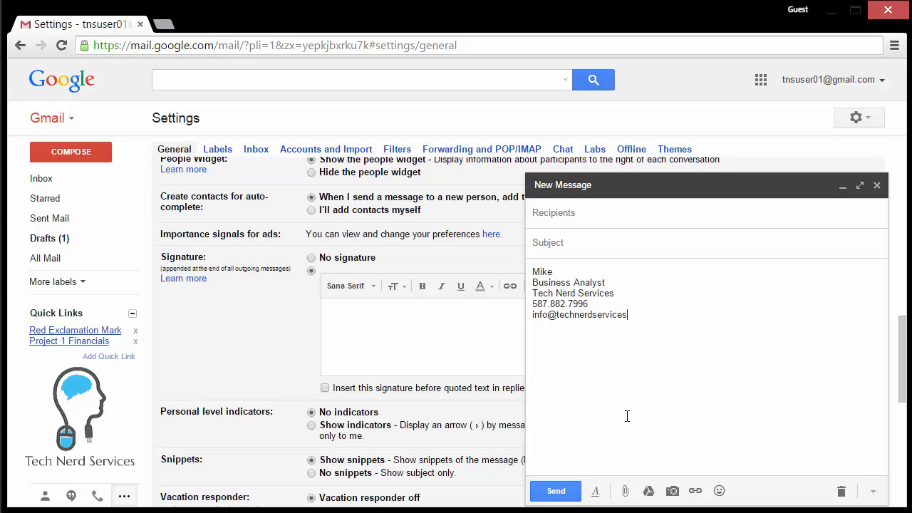
# Save the signature as canned response Signature2 and discard the draft.
pyautogui.click(872, 491)
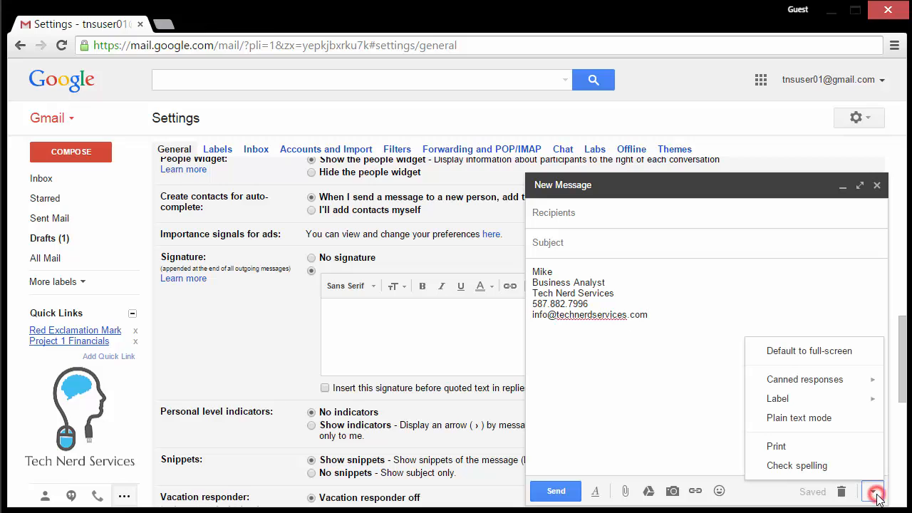
pyautogui.moveTo(840, 383)
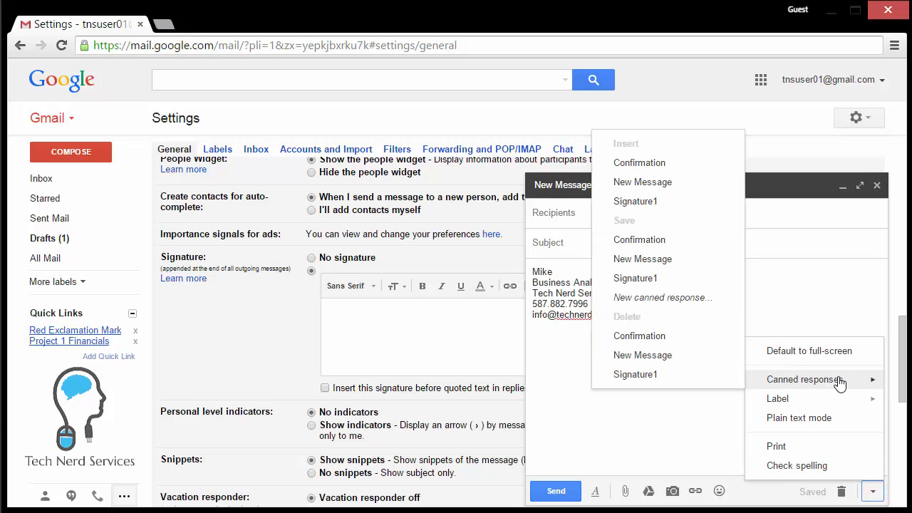
pyautogui.click(688, 299)
pyautogui.write('S')
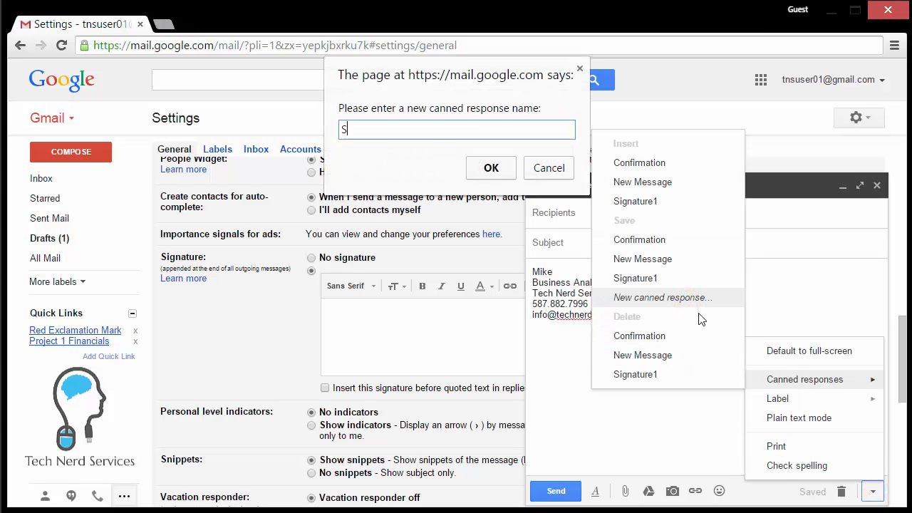
pyautogui.write('ignature2')
pyautogui.press('Return')
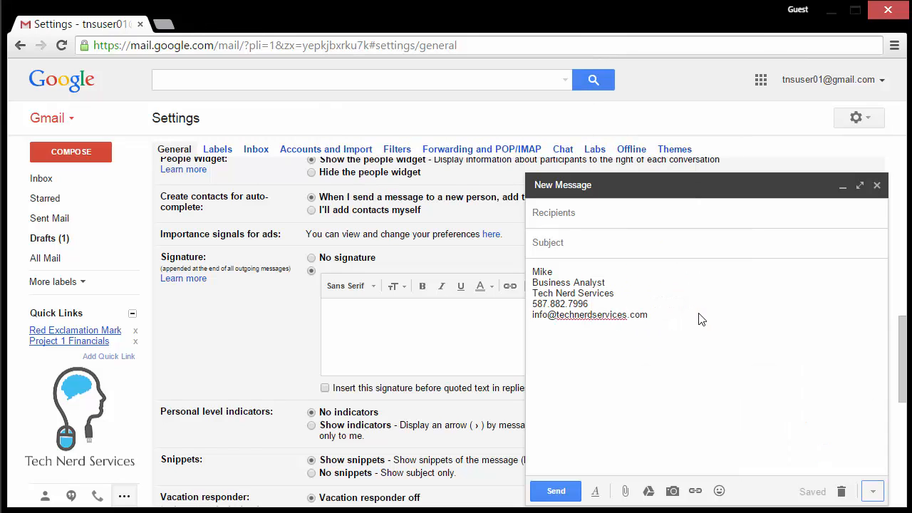
pyautogui.click(839, 491)
# Insert the Confirmation response followed by Signature1 into a new message body.
pyautogui.click(78, 152)
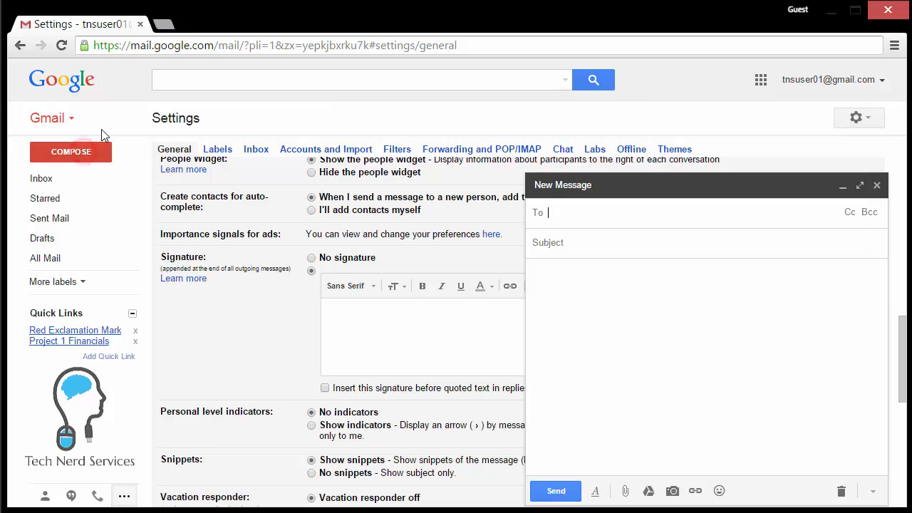
pyautogui.click(554, 280)
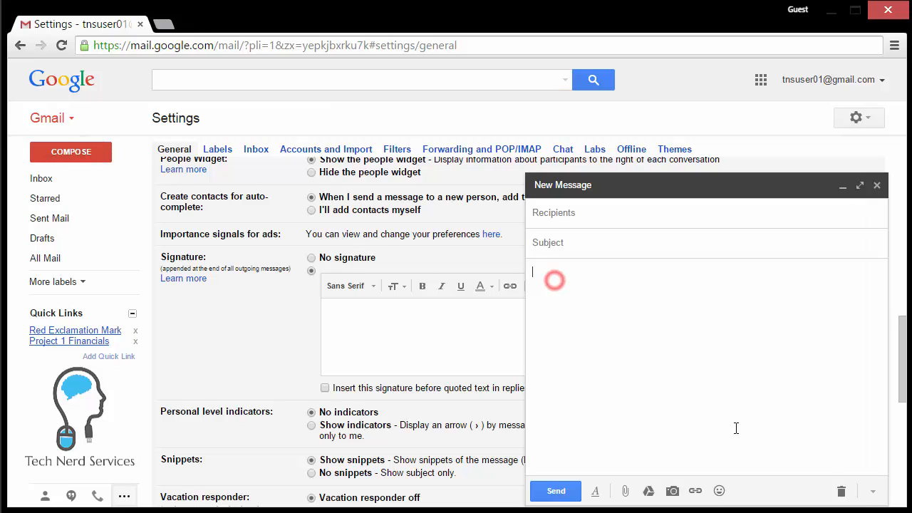
pyautogui.click(872, 491)
pyautogui.click(847, 380)
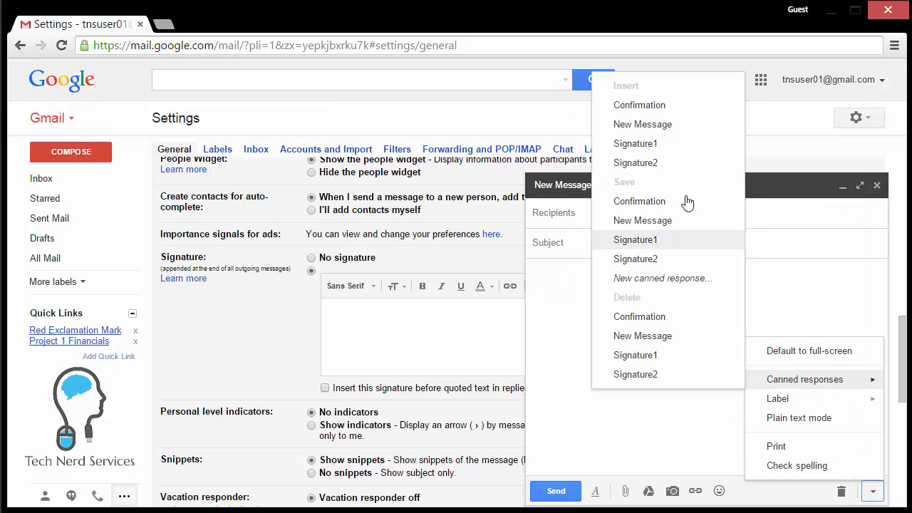
pyautogui.click(683, 110)
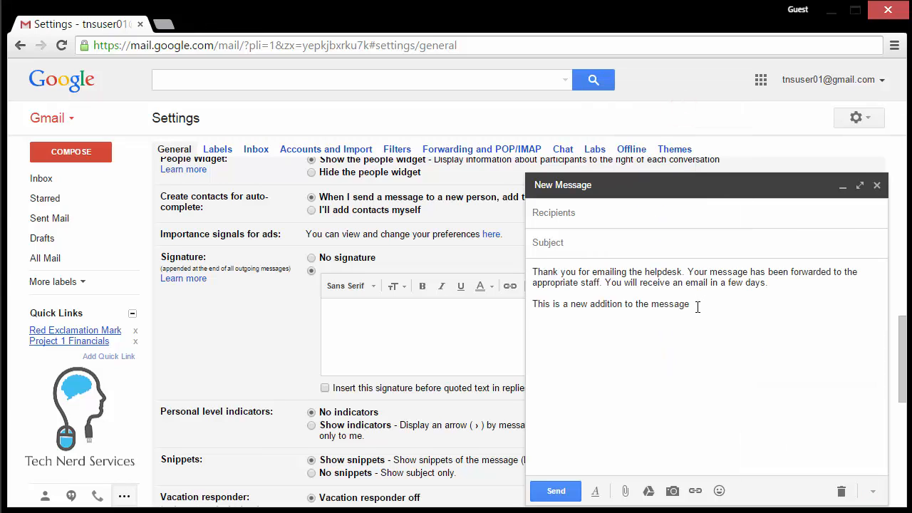
pyautogui.click(872, 491)
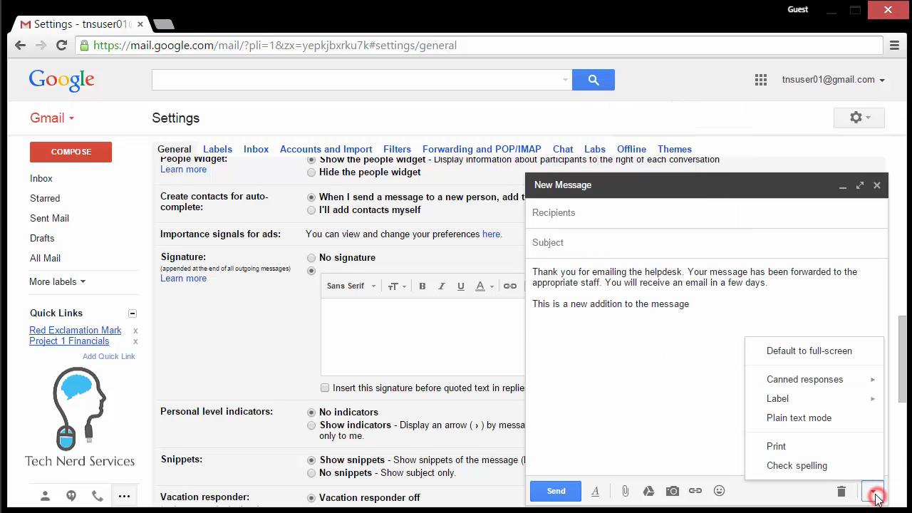
pyautogui.click(848, 383)
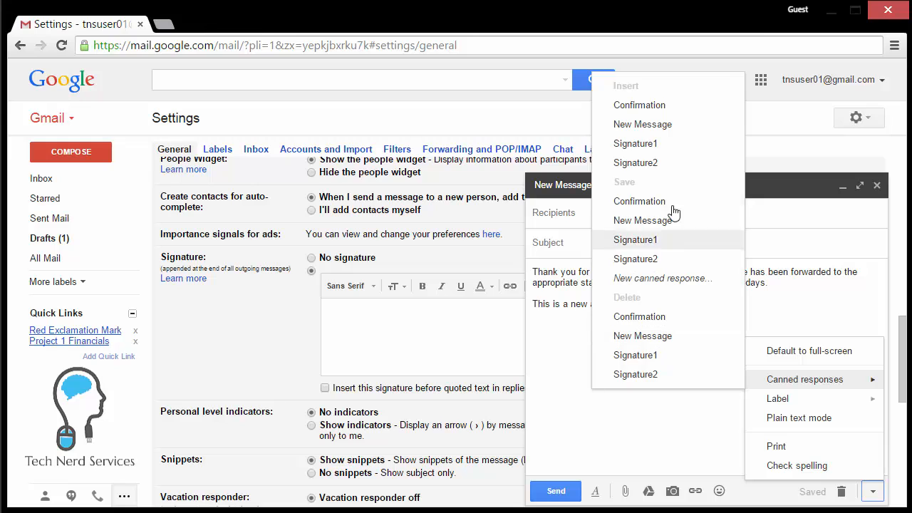
pyautogui.click(672, 143)
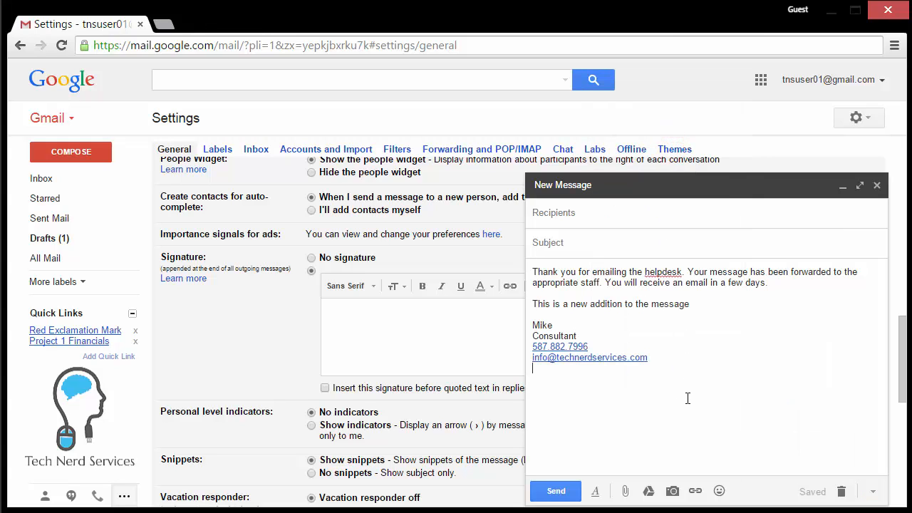